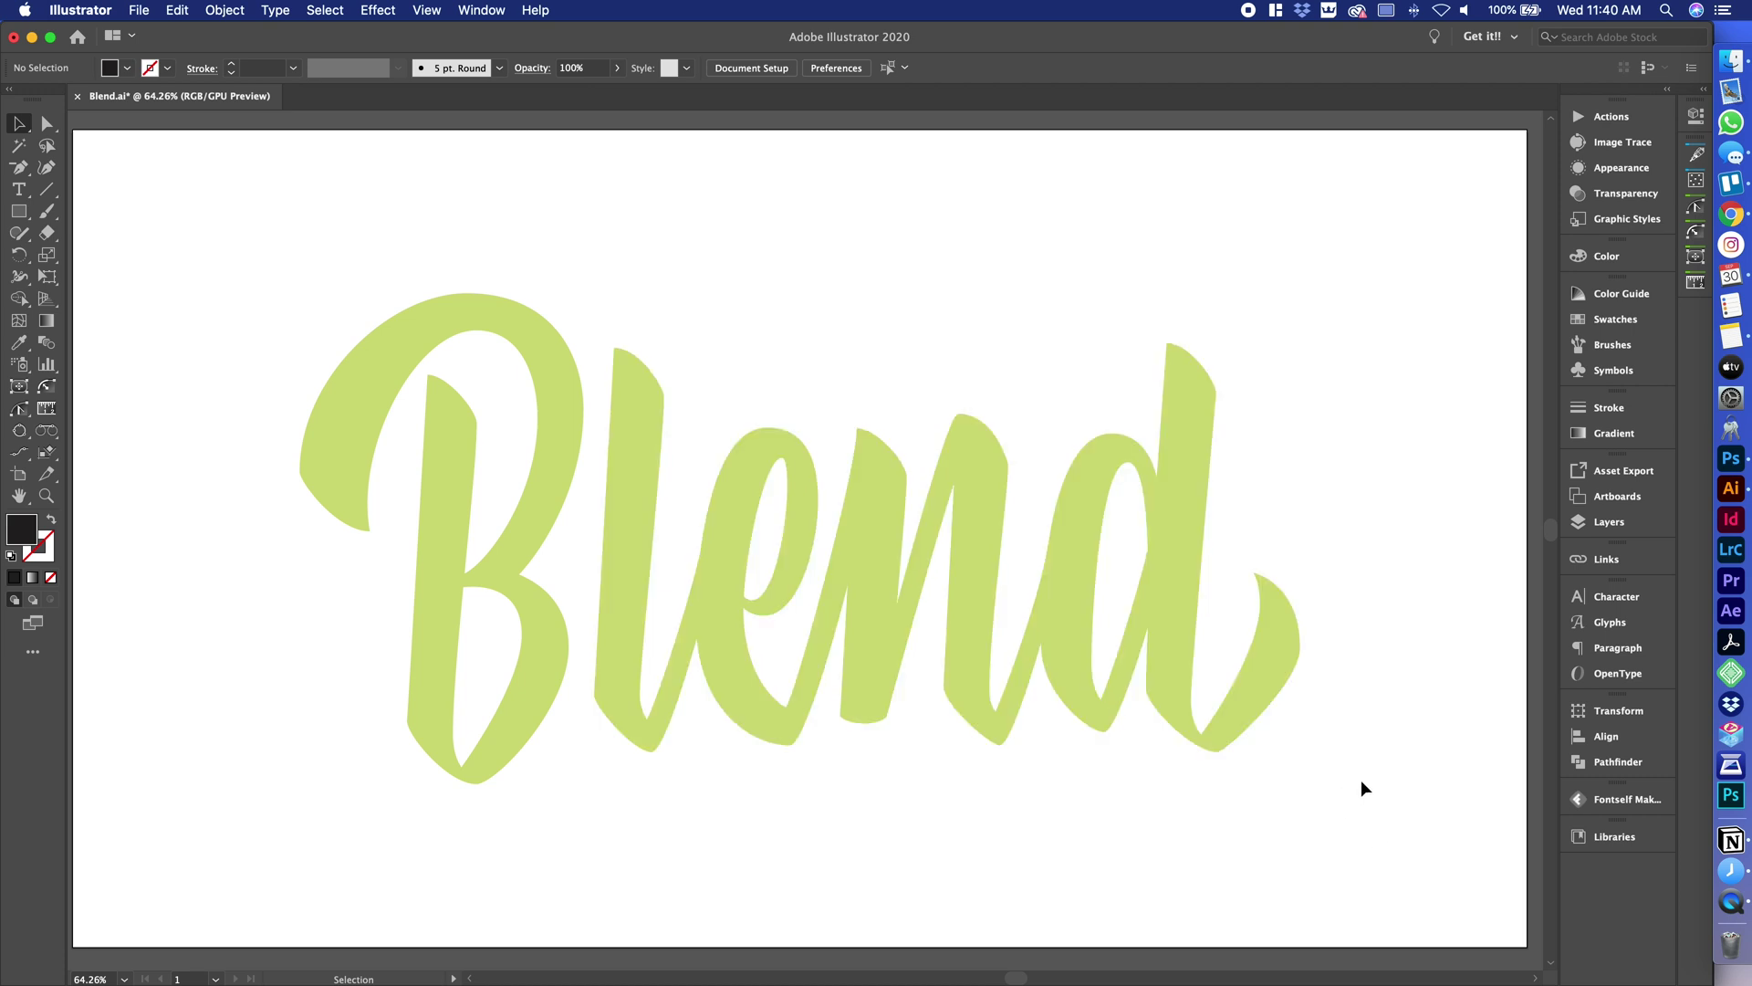
- Marquee-select the whole green Blend lettering group with the Selection tool
left_click_drag(1421, 589, 539, 695)
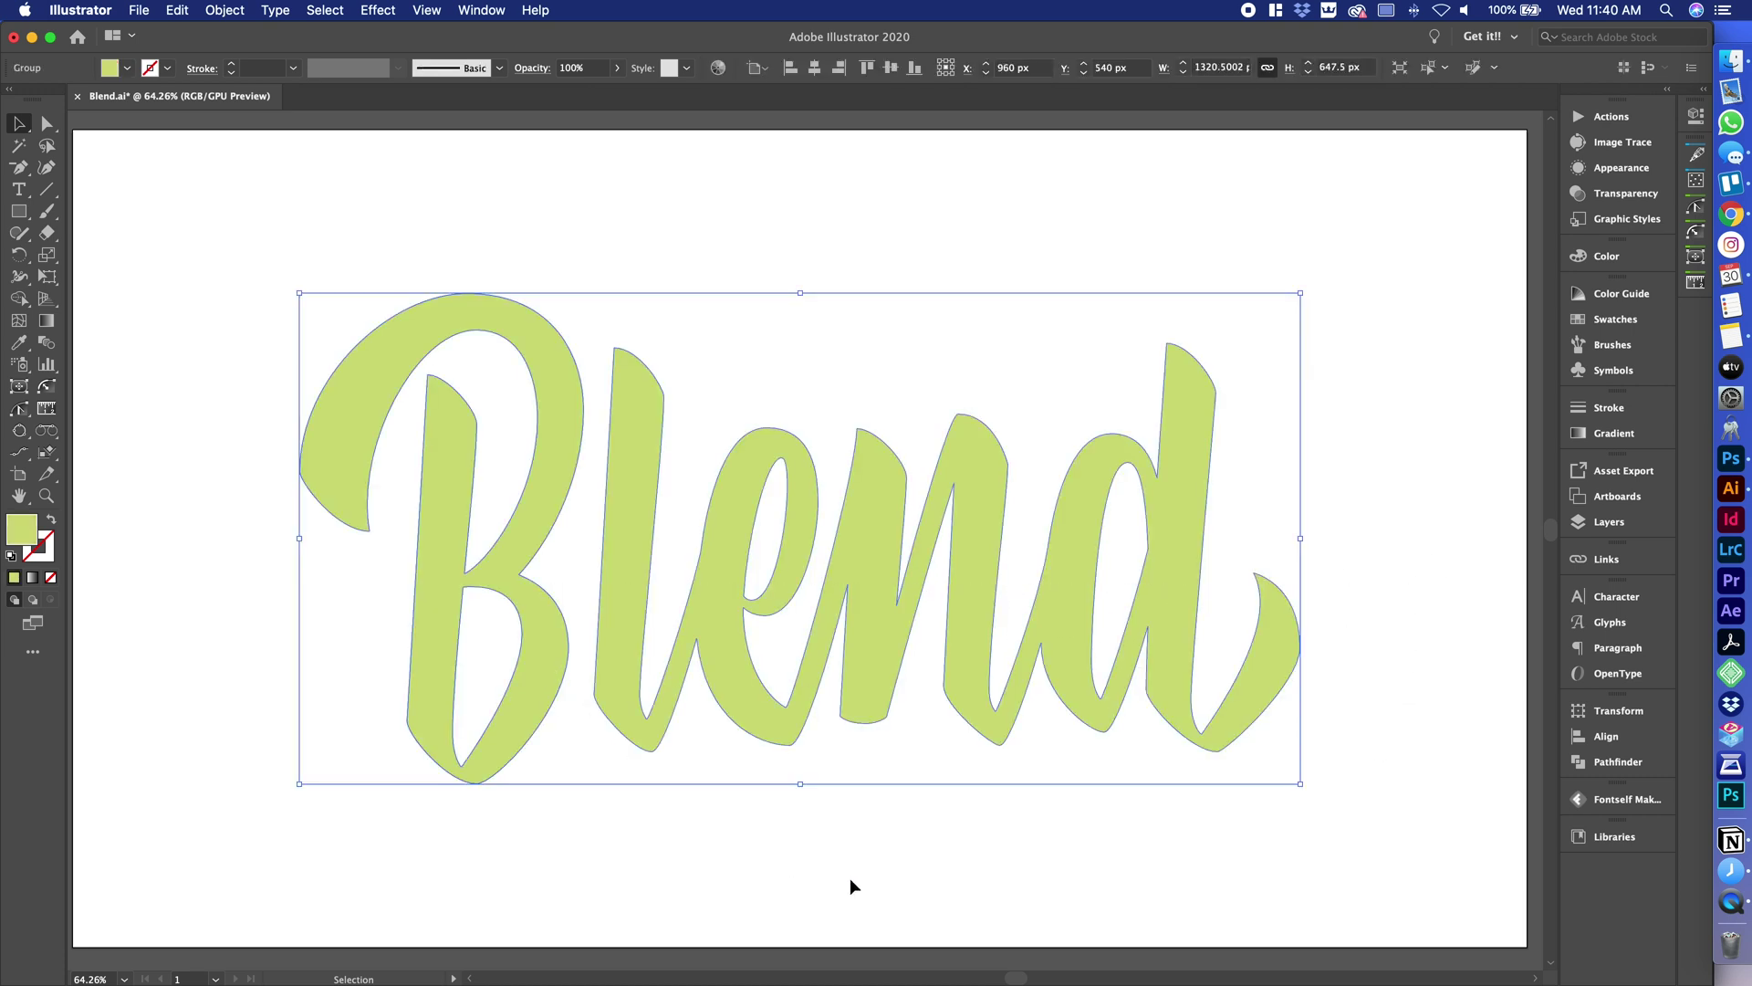
- Add a 15 px offset path around the Blend lettering
left_click(212, 10)
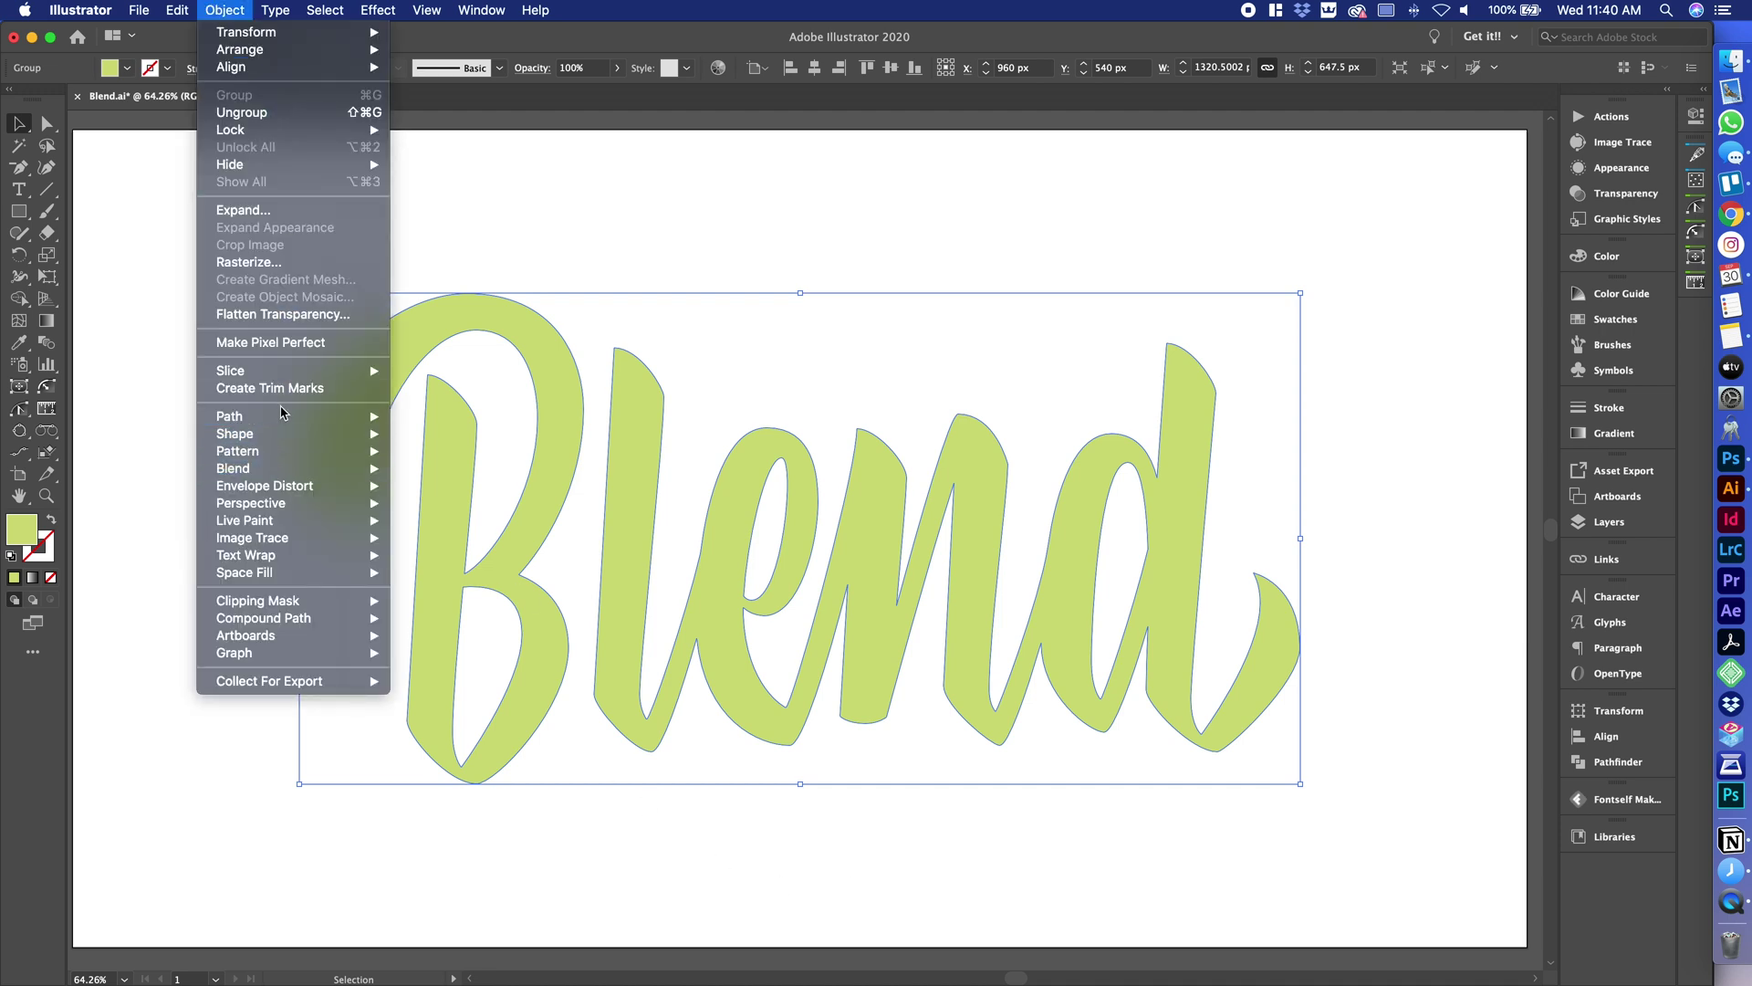
mouse_move(281, 416)
left_click(438, 481)
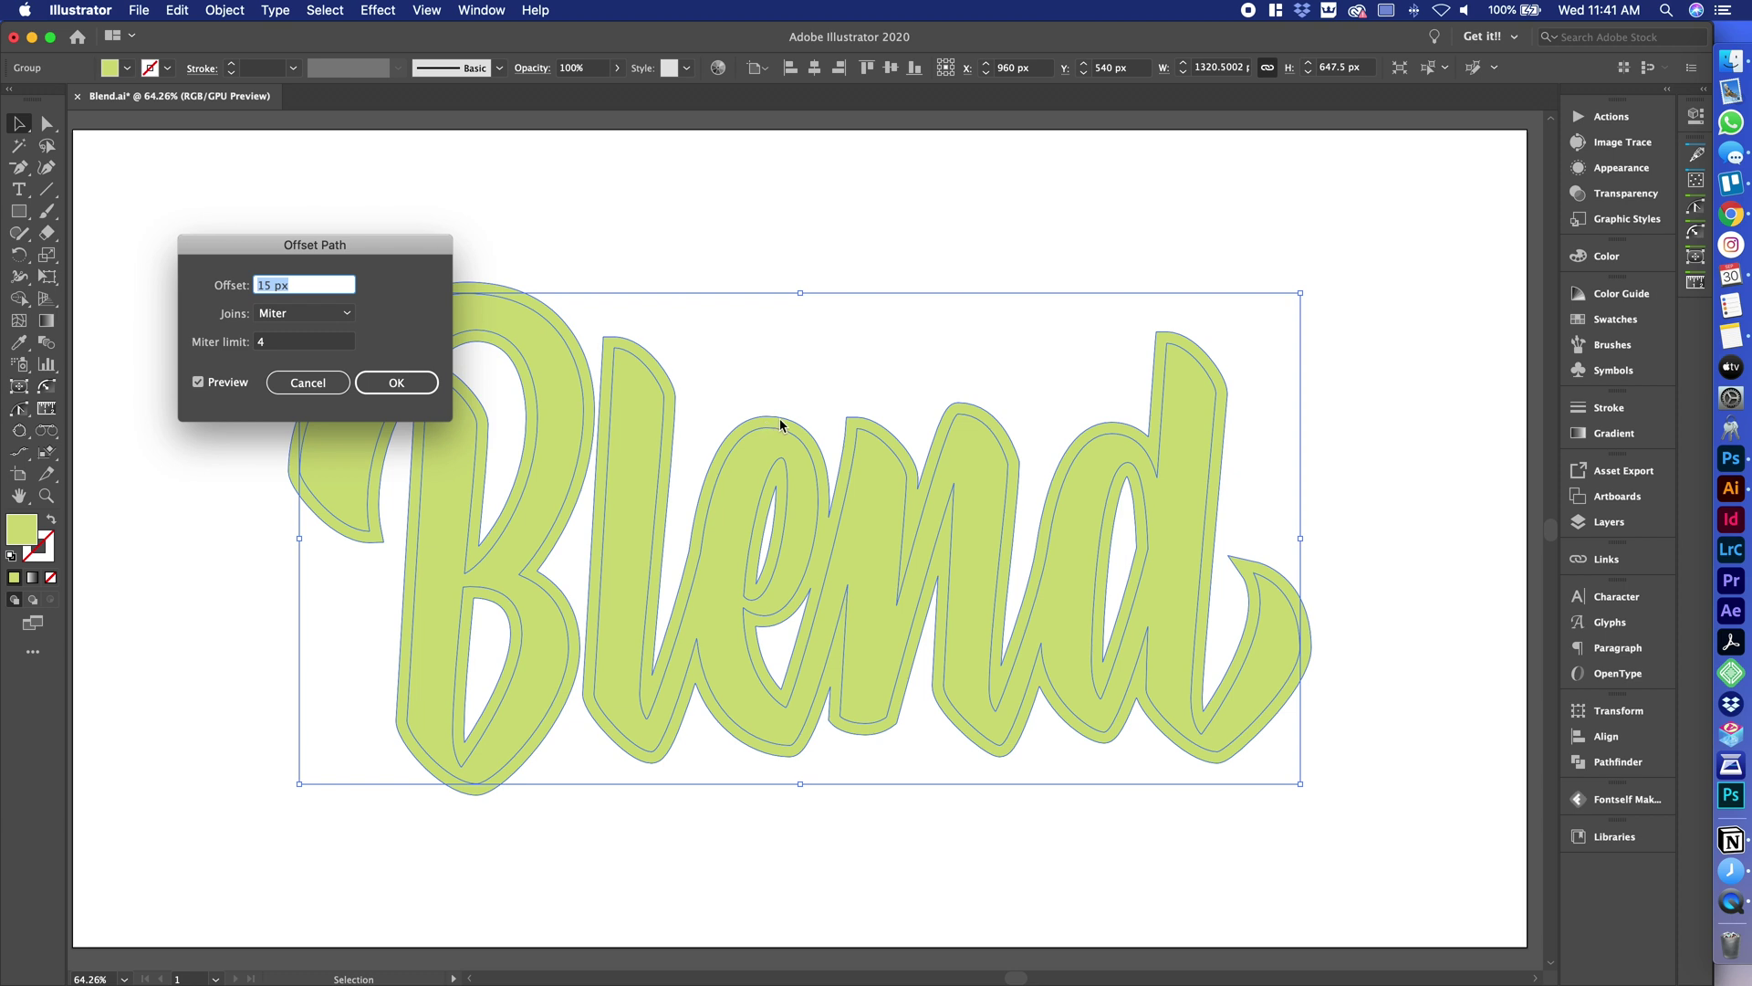
left_click(396, 383)
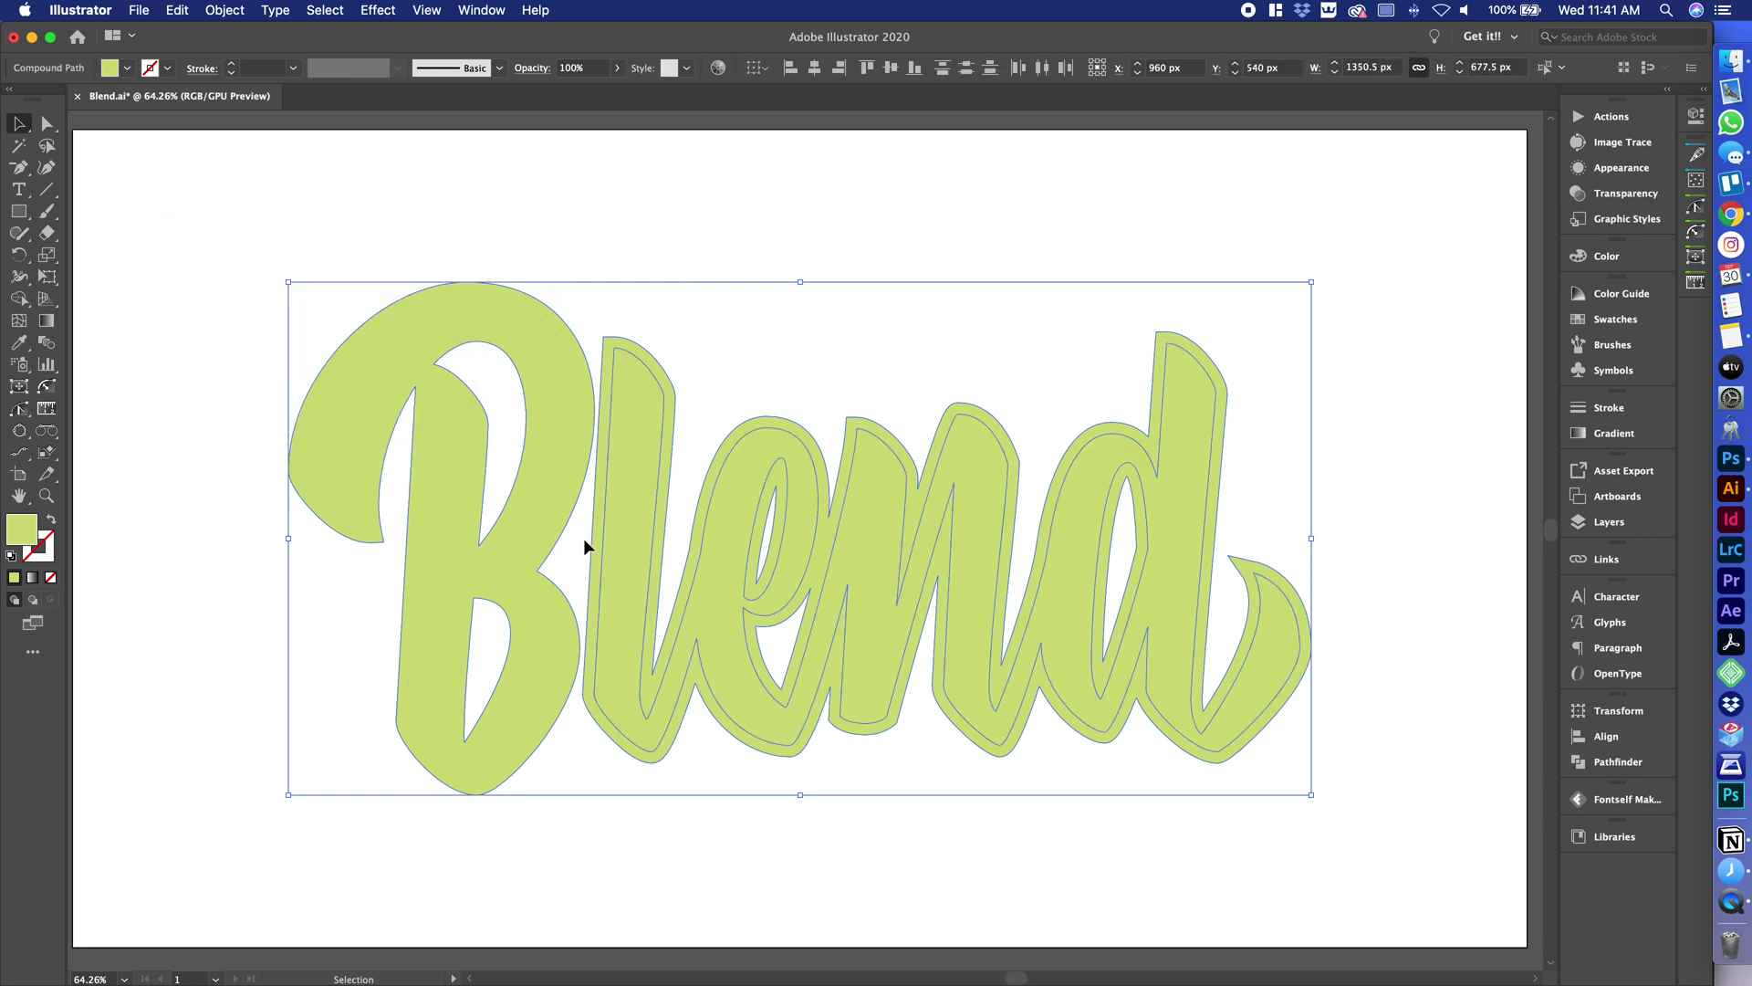
- Fill the offset outline with black from the Swatches panel, then deselect
left_click(1592, 317)
left_click(1384, 345)
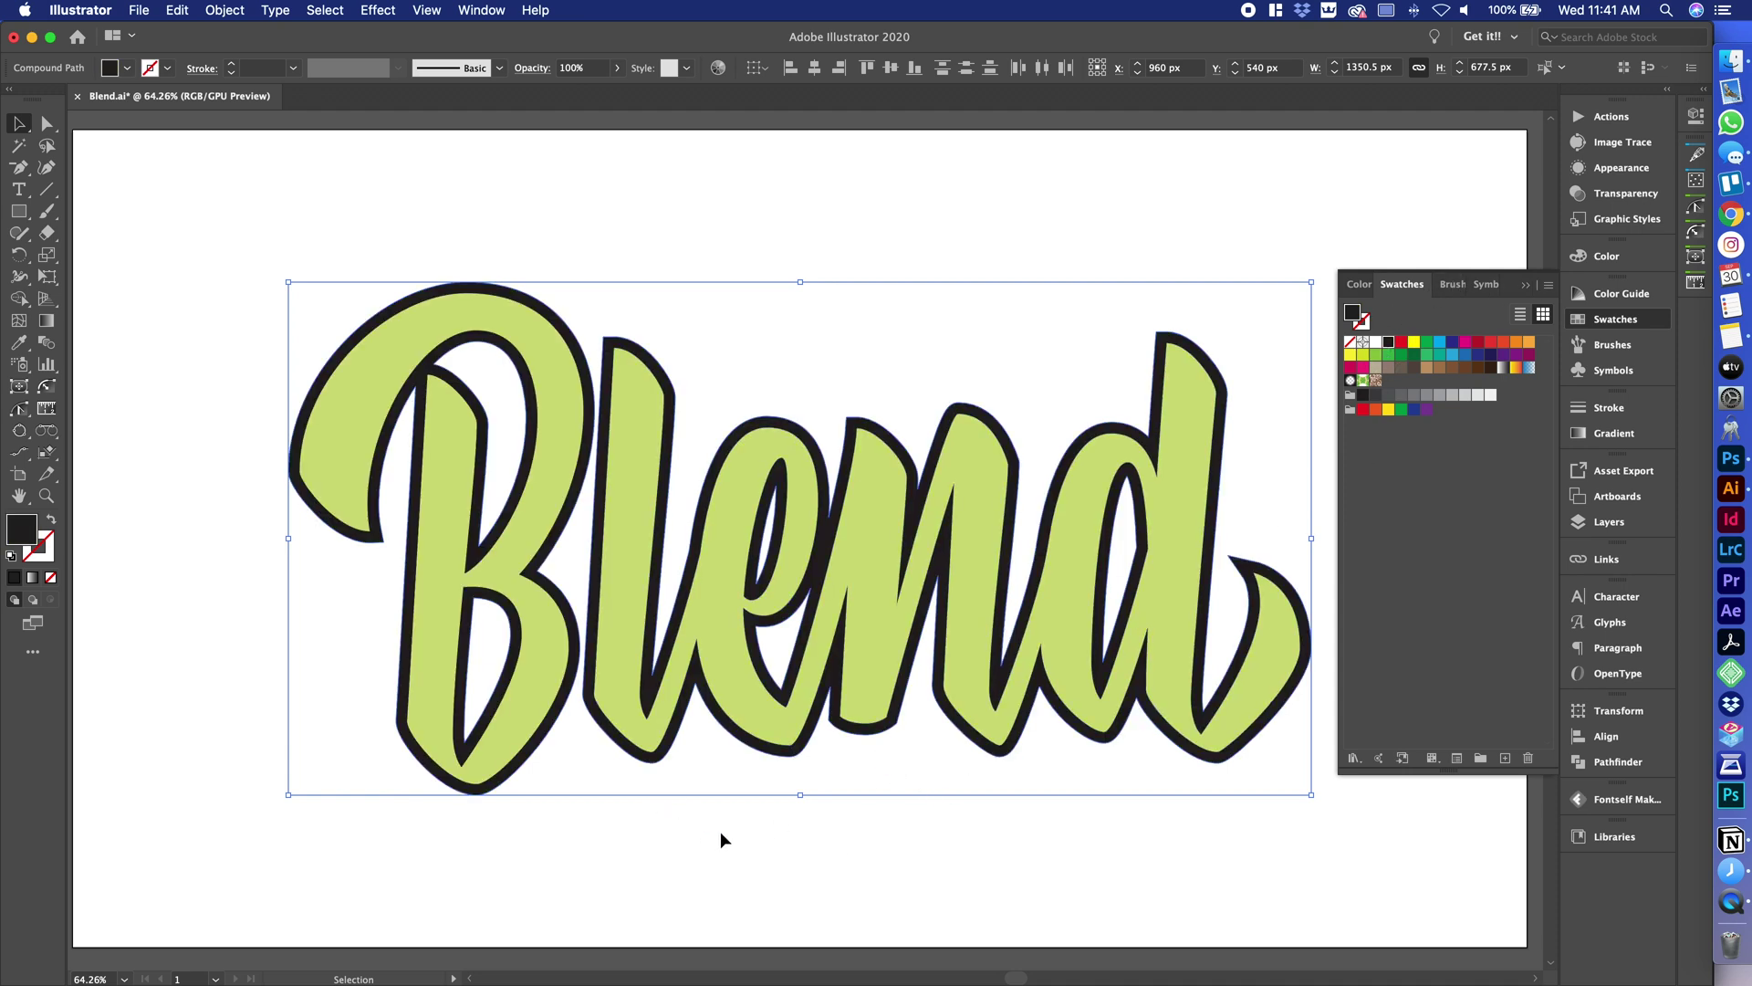
left_click(1047, 899)
scroll(1064, 900, "right", 3)
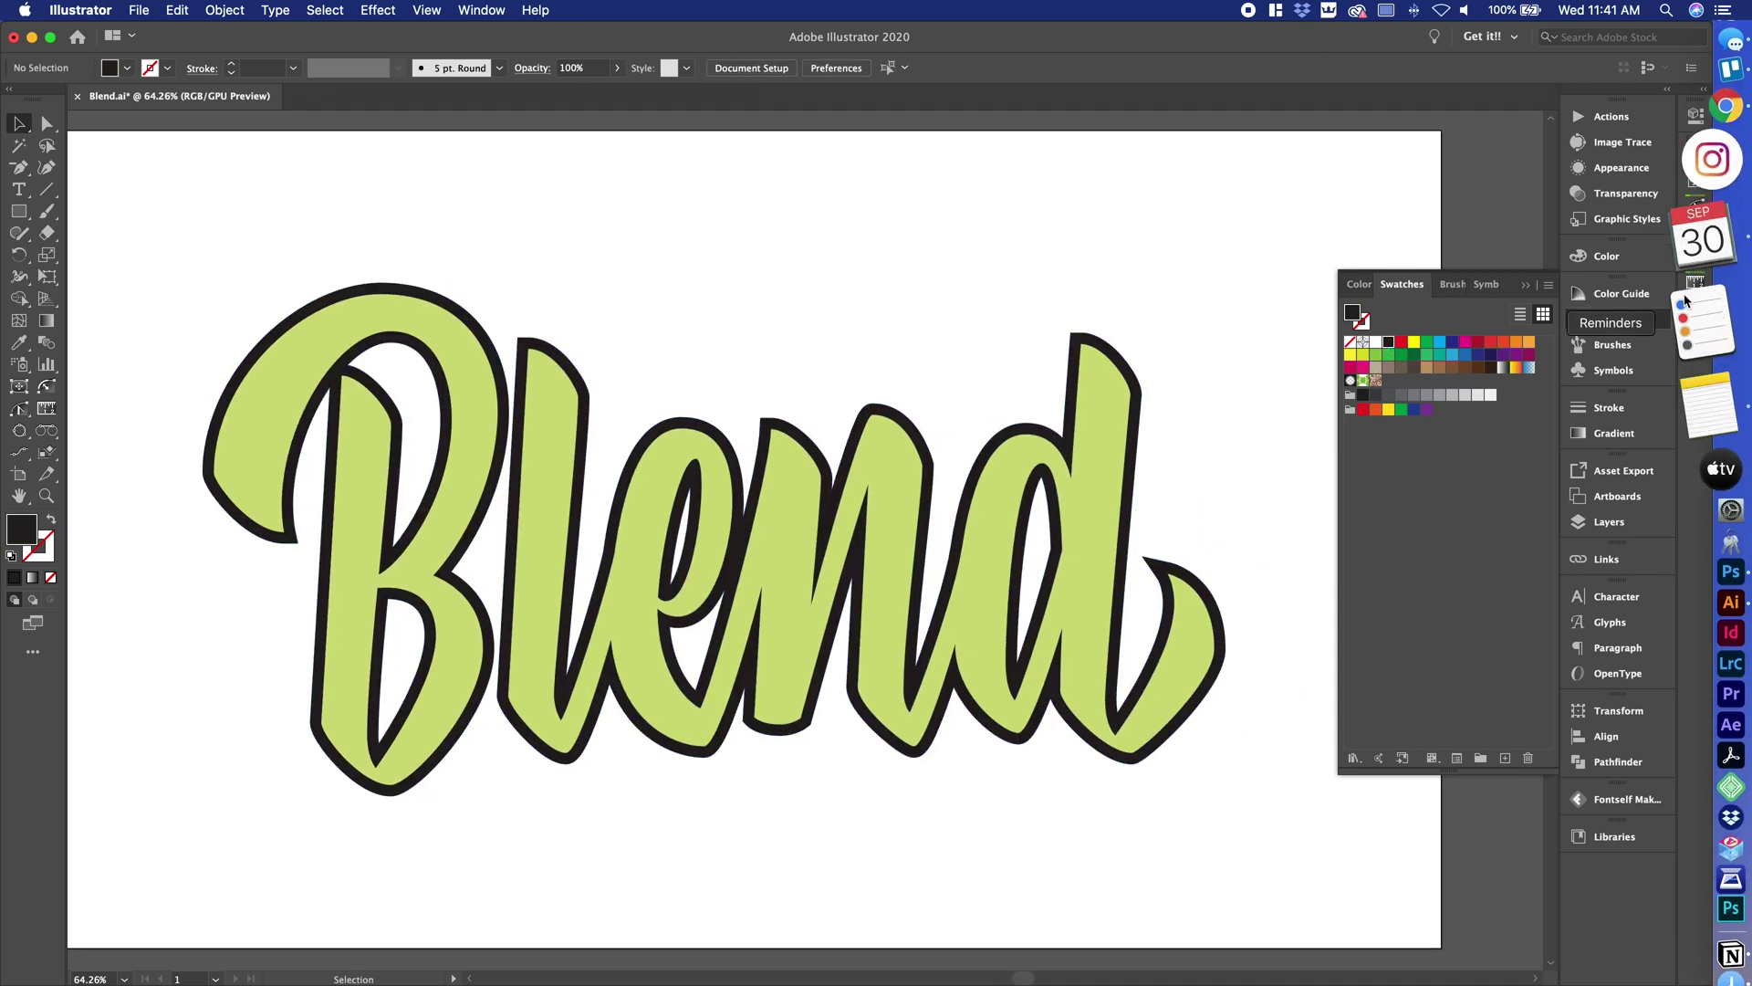
left_click(1521, 285)
scroll(1295, 302, "left", 2)
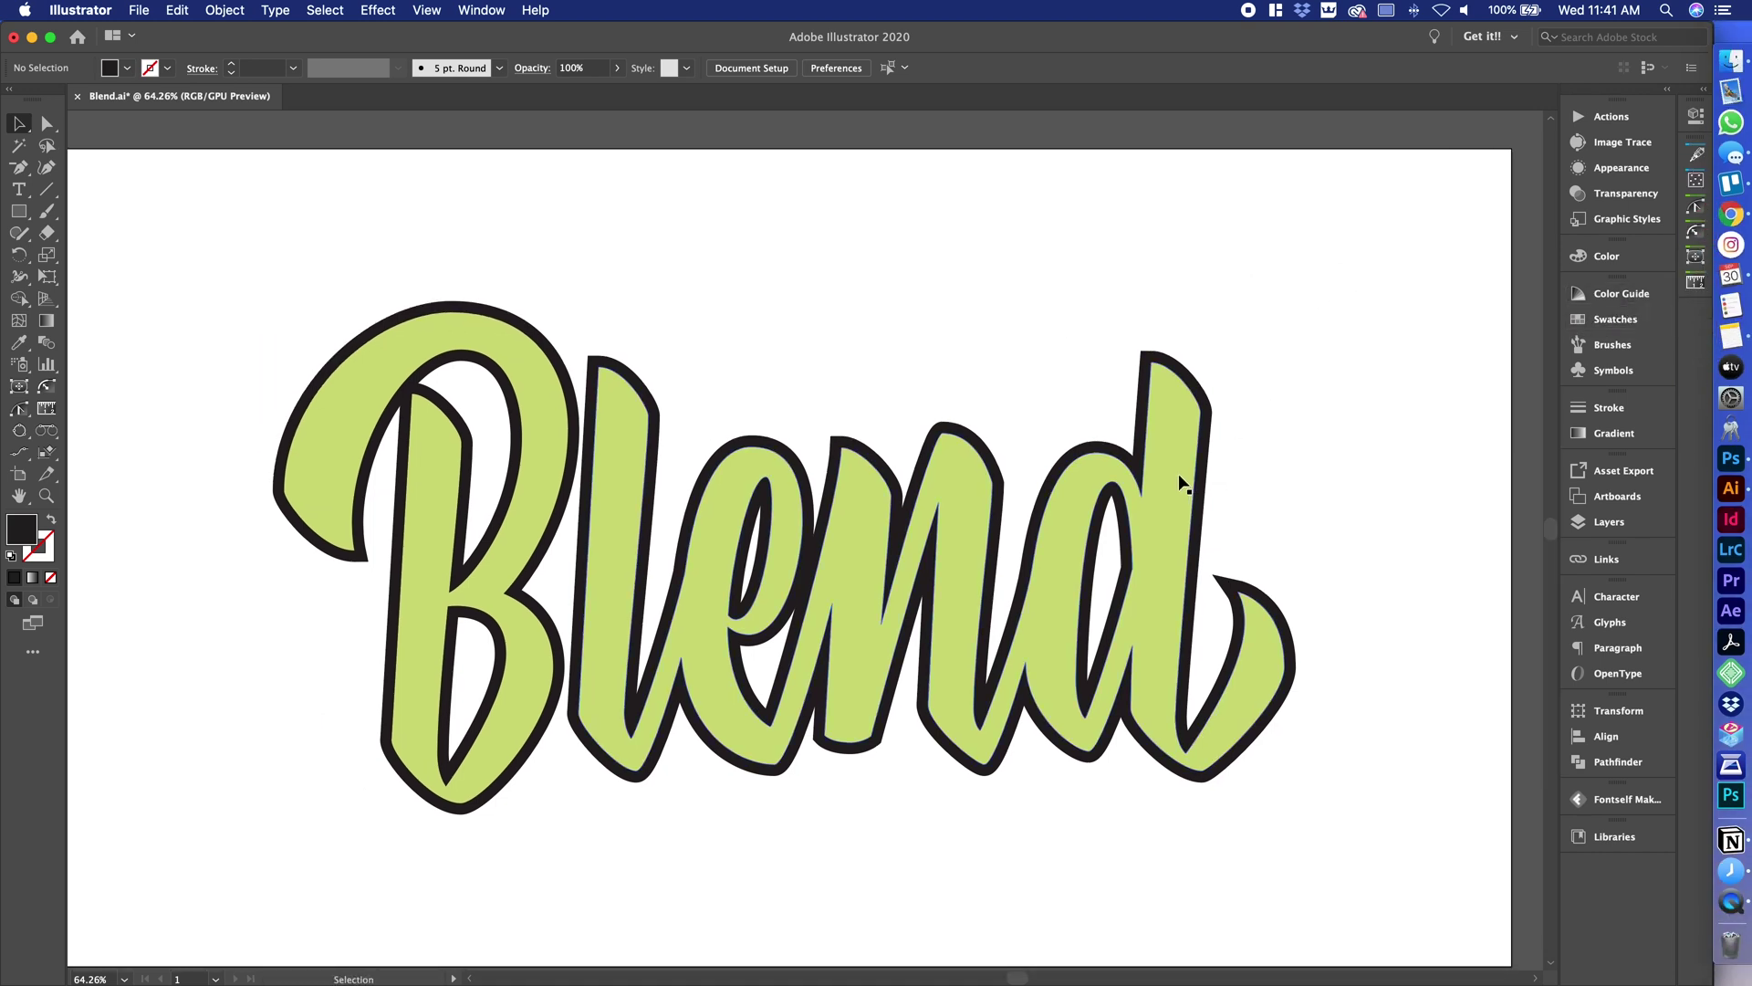
- Select all the lettering artwork, then clear the selection to pick individual shapes
left_click(1210, 468)
left_click(1340, 480)
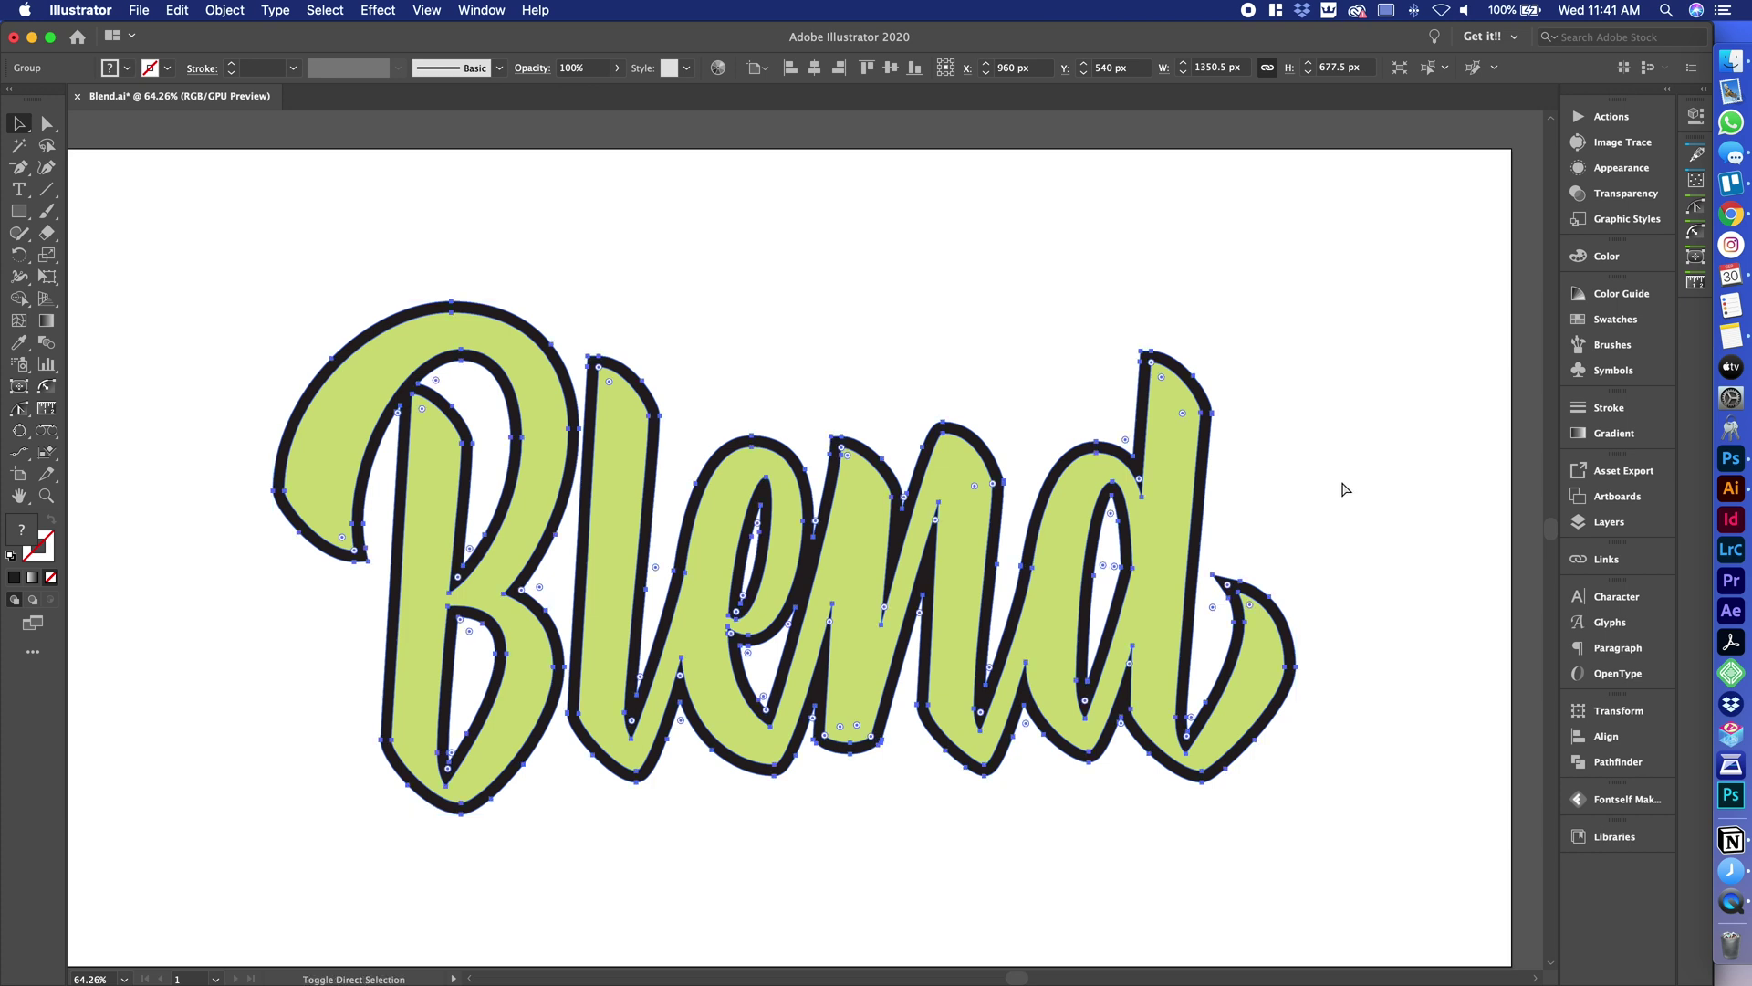
key("super+a")
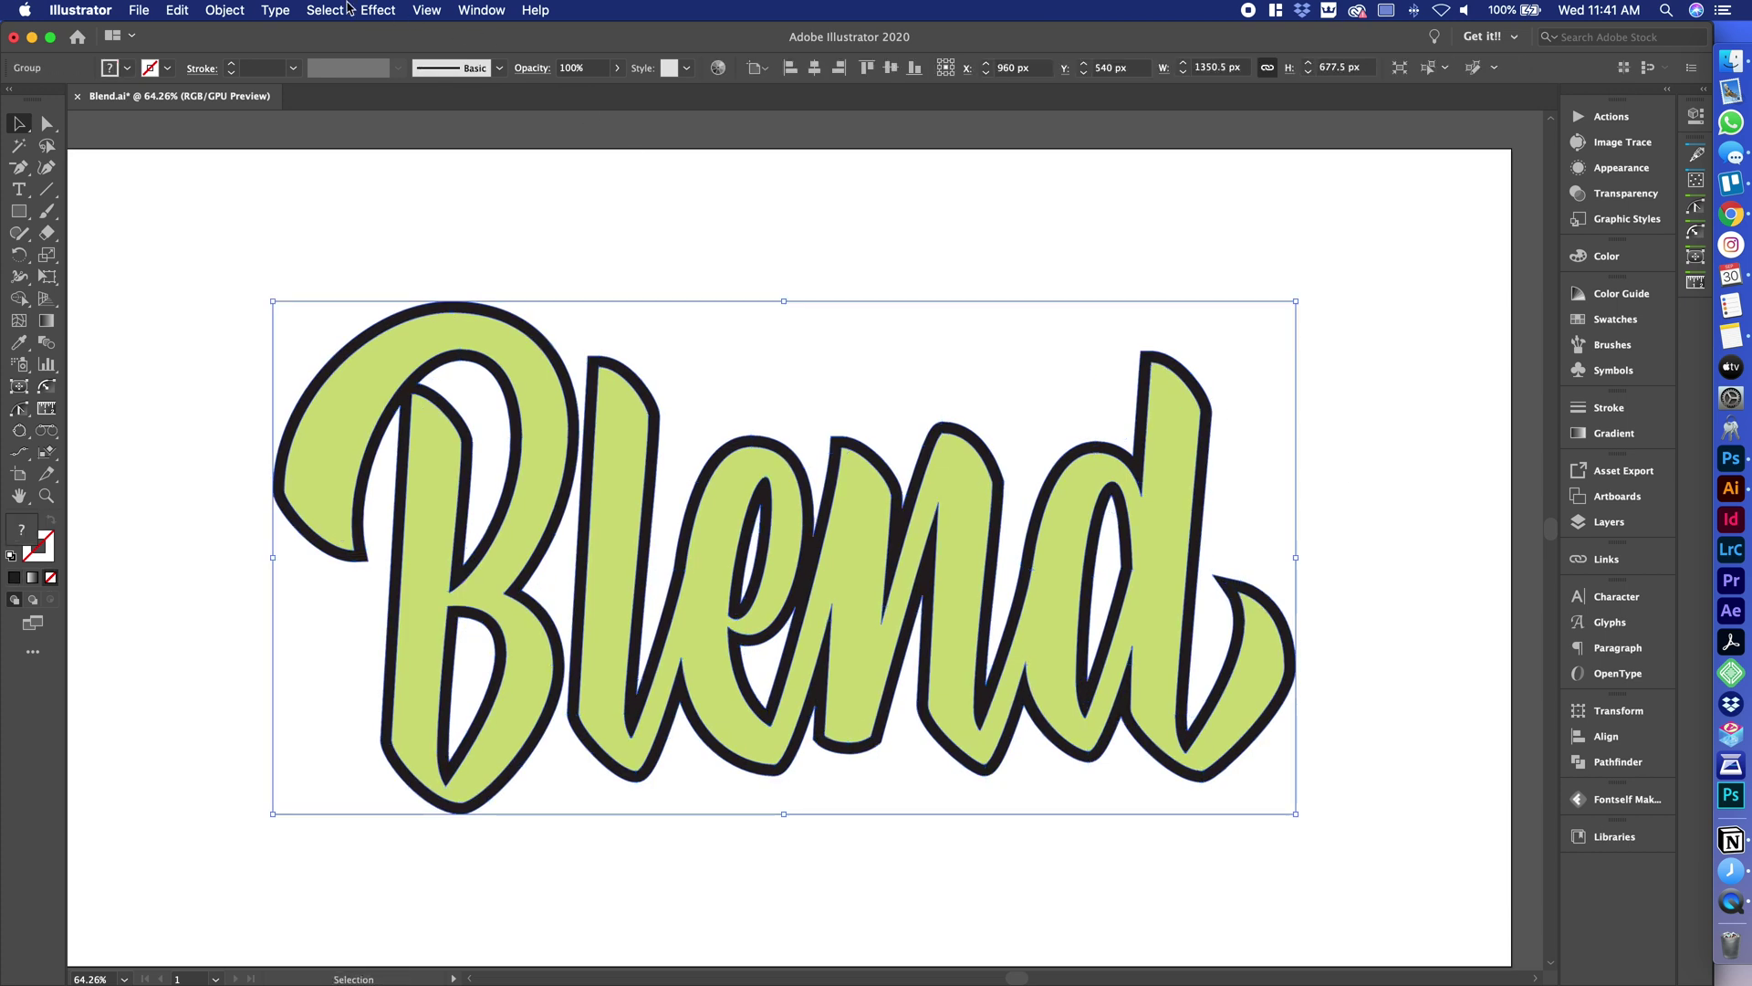
left_click(225, 11)
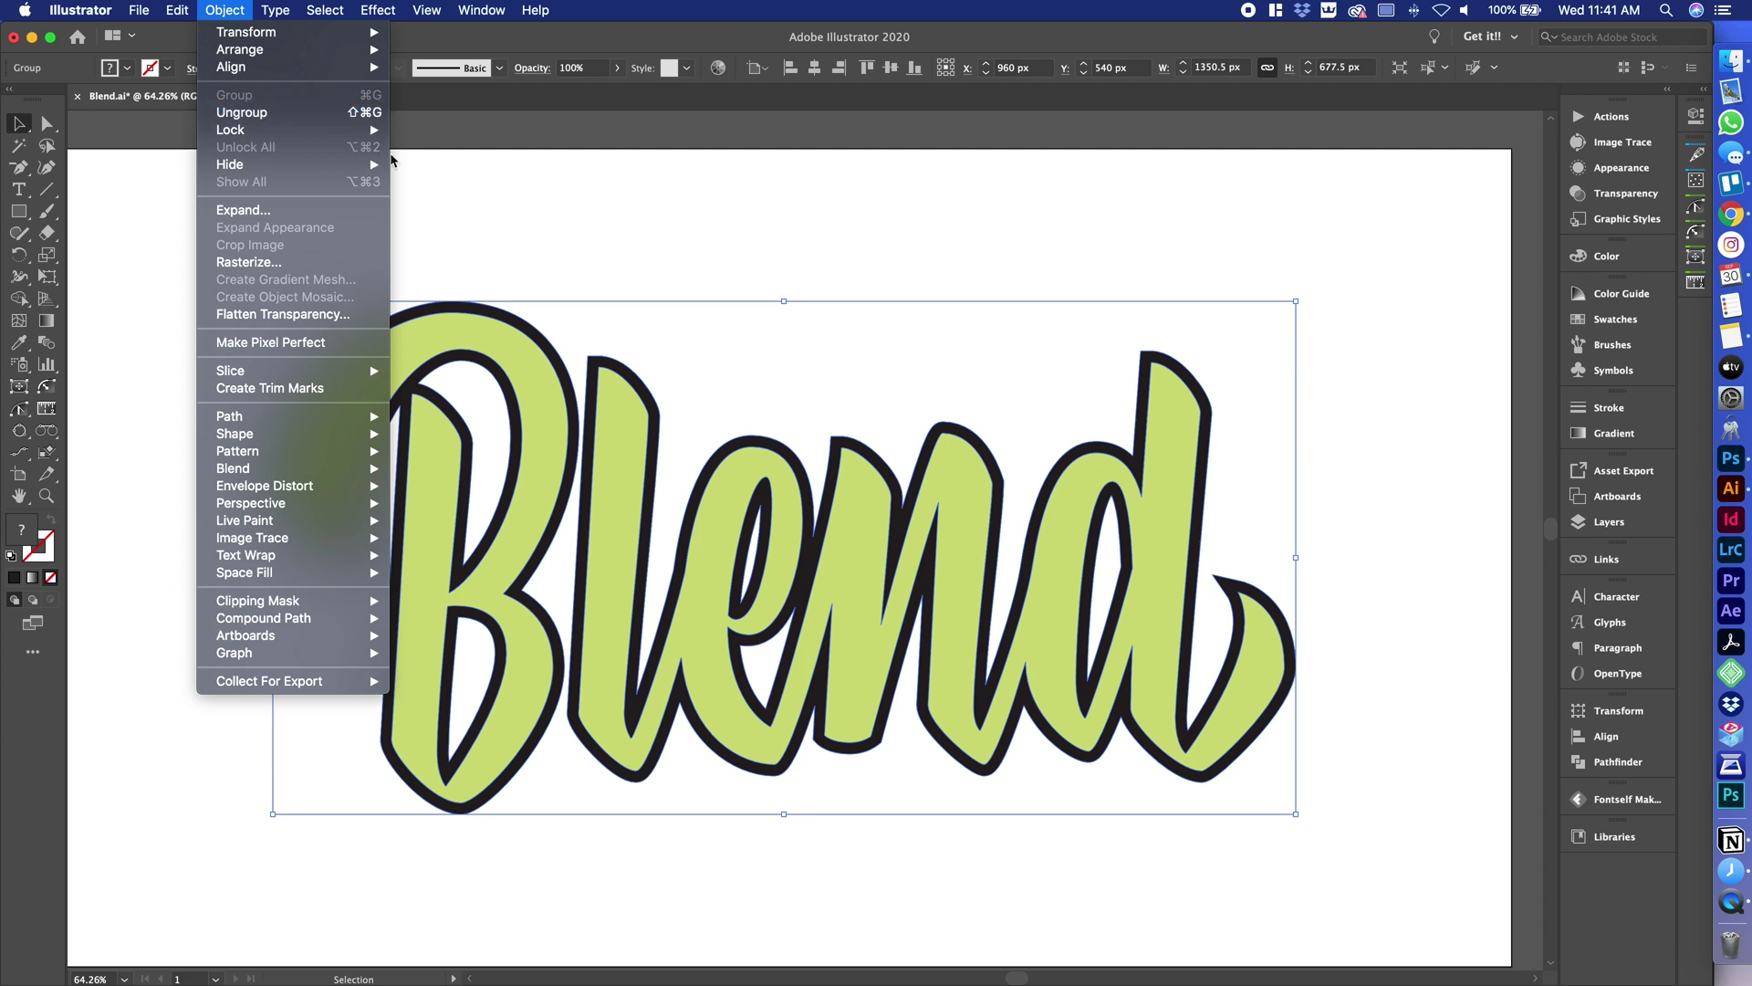
left_click(631, 278)
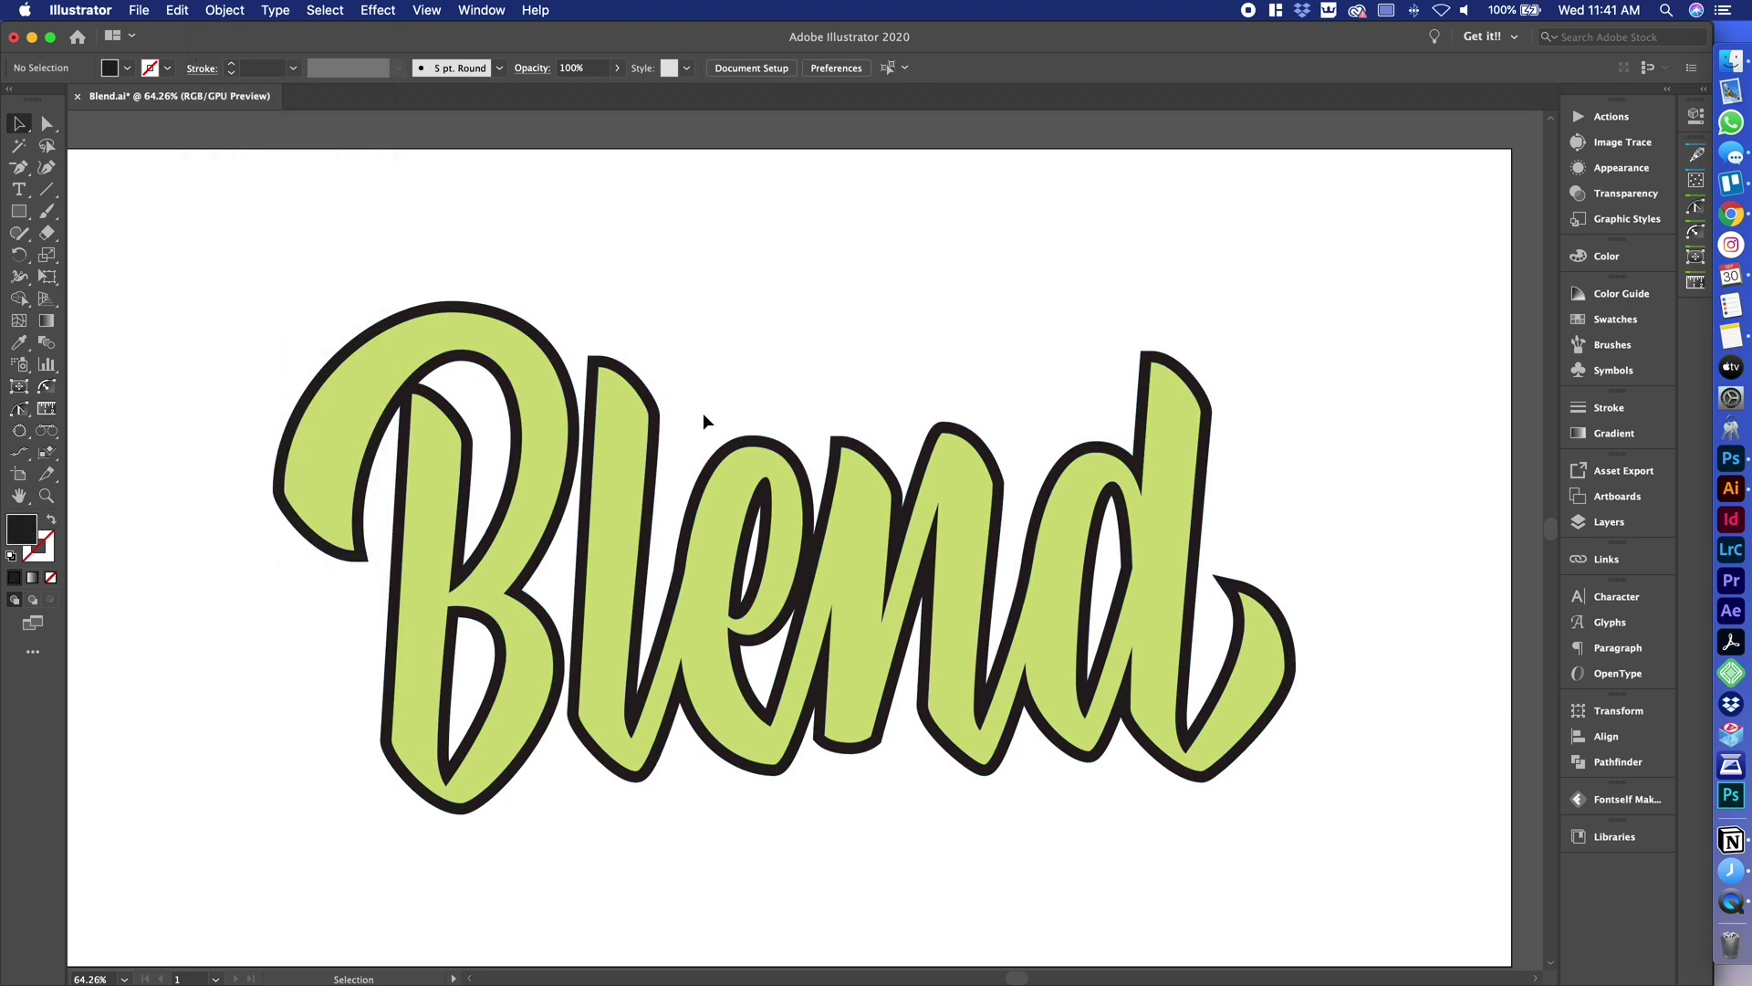
key("super")
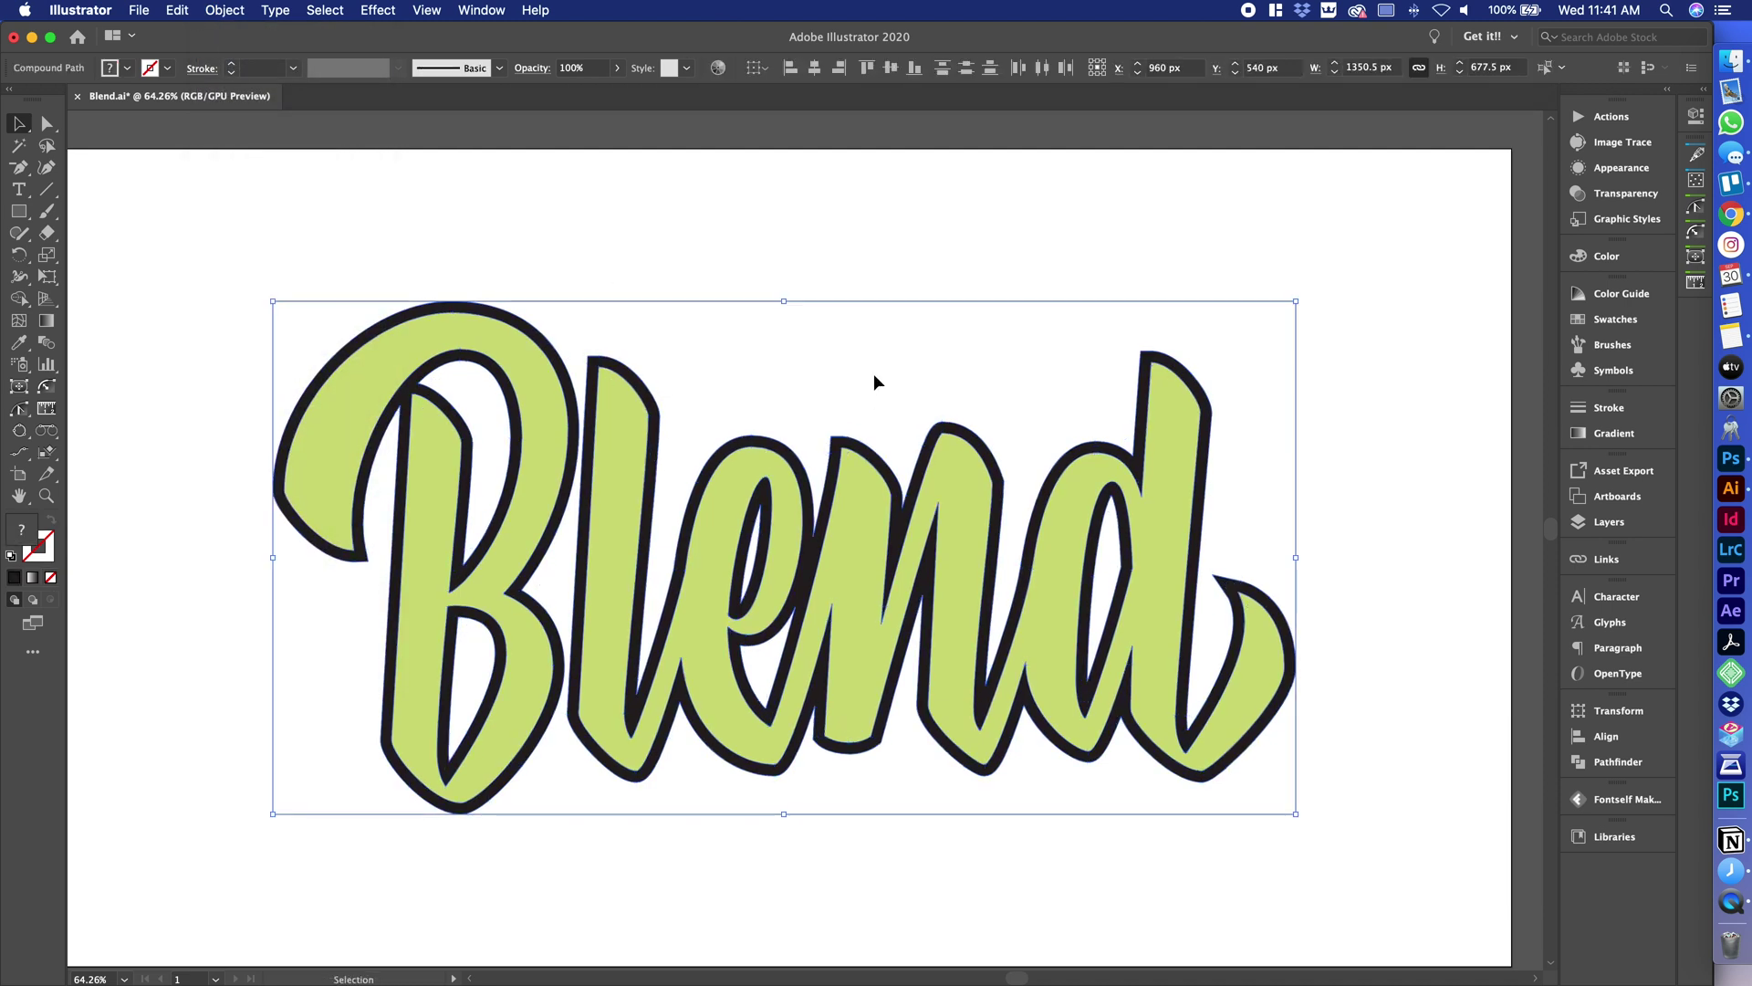
left_click(706, 399)
- Select the black offset outline shape and merge it with Pathfinder Unite, then deselect
left_click(726, 437)
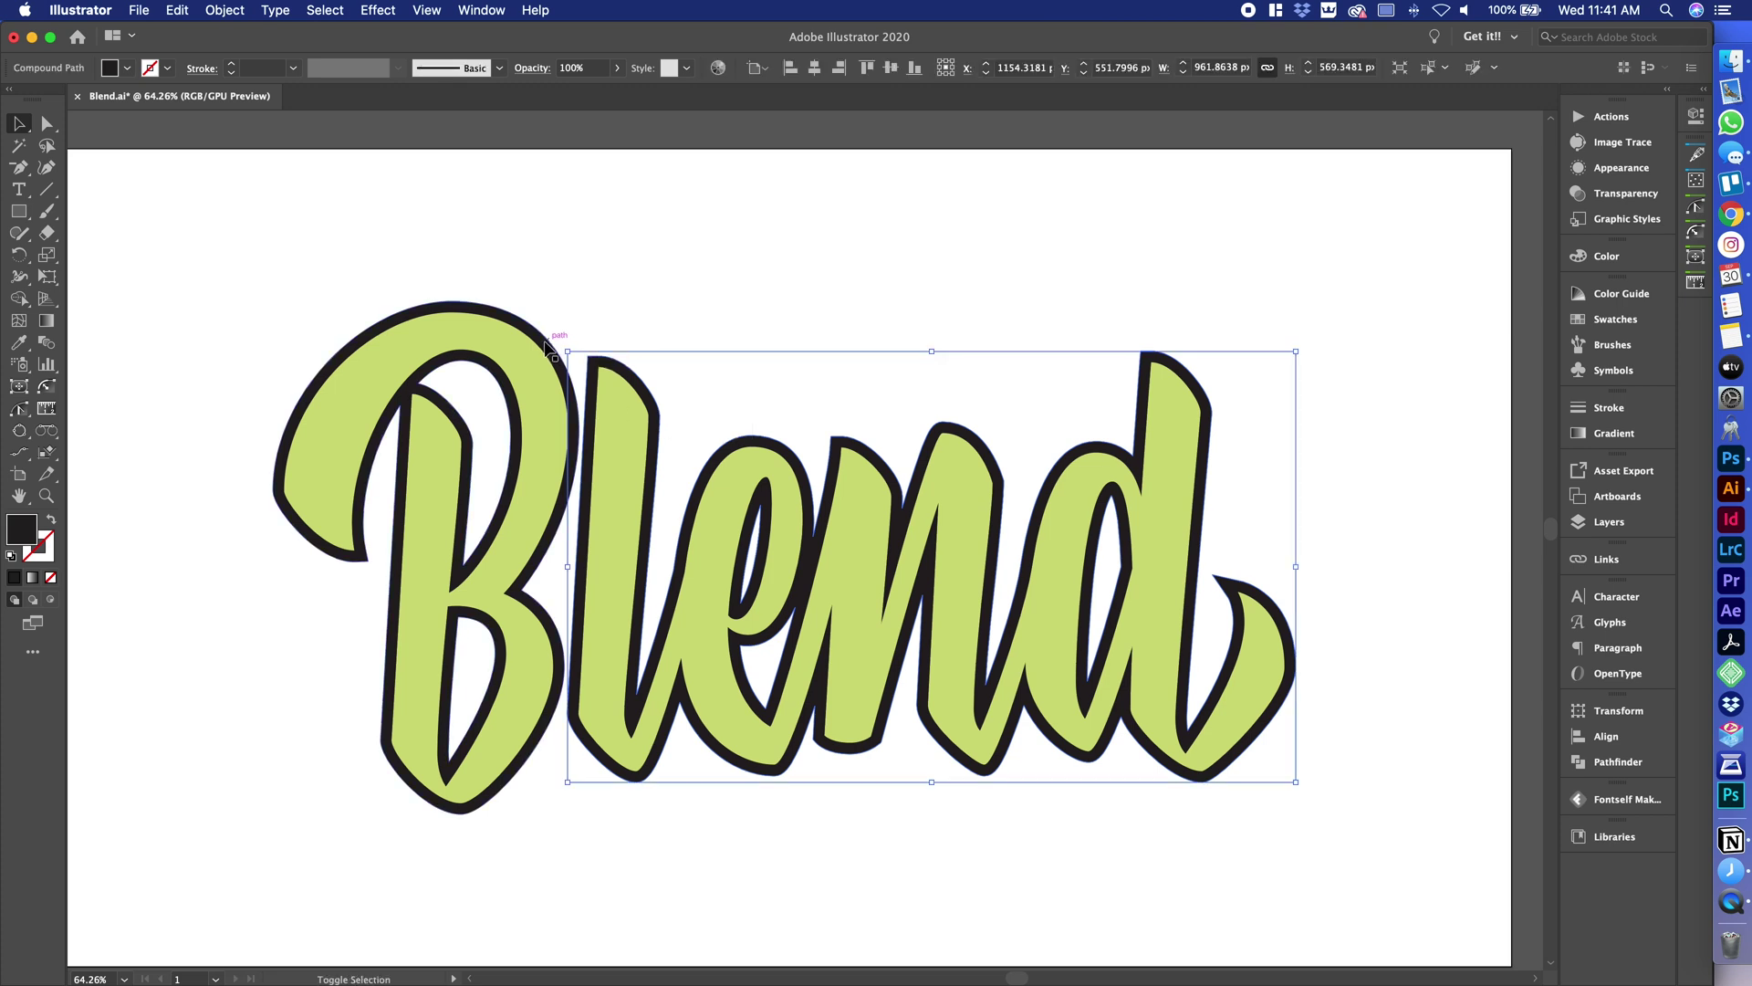
left_click(1215, 519)
left_click(1154, 517, "super")
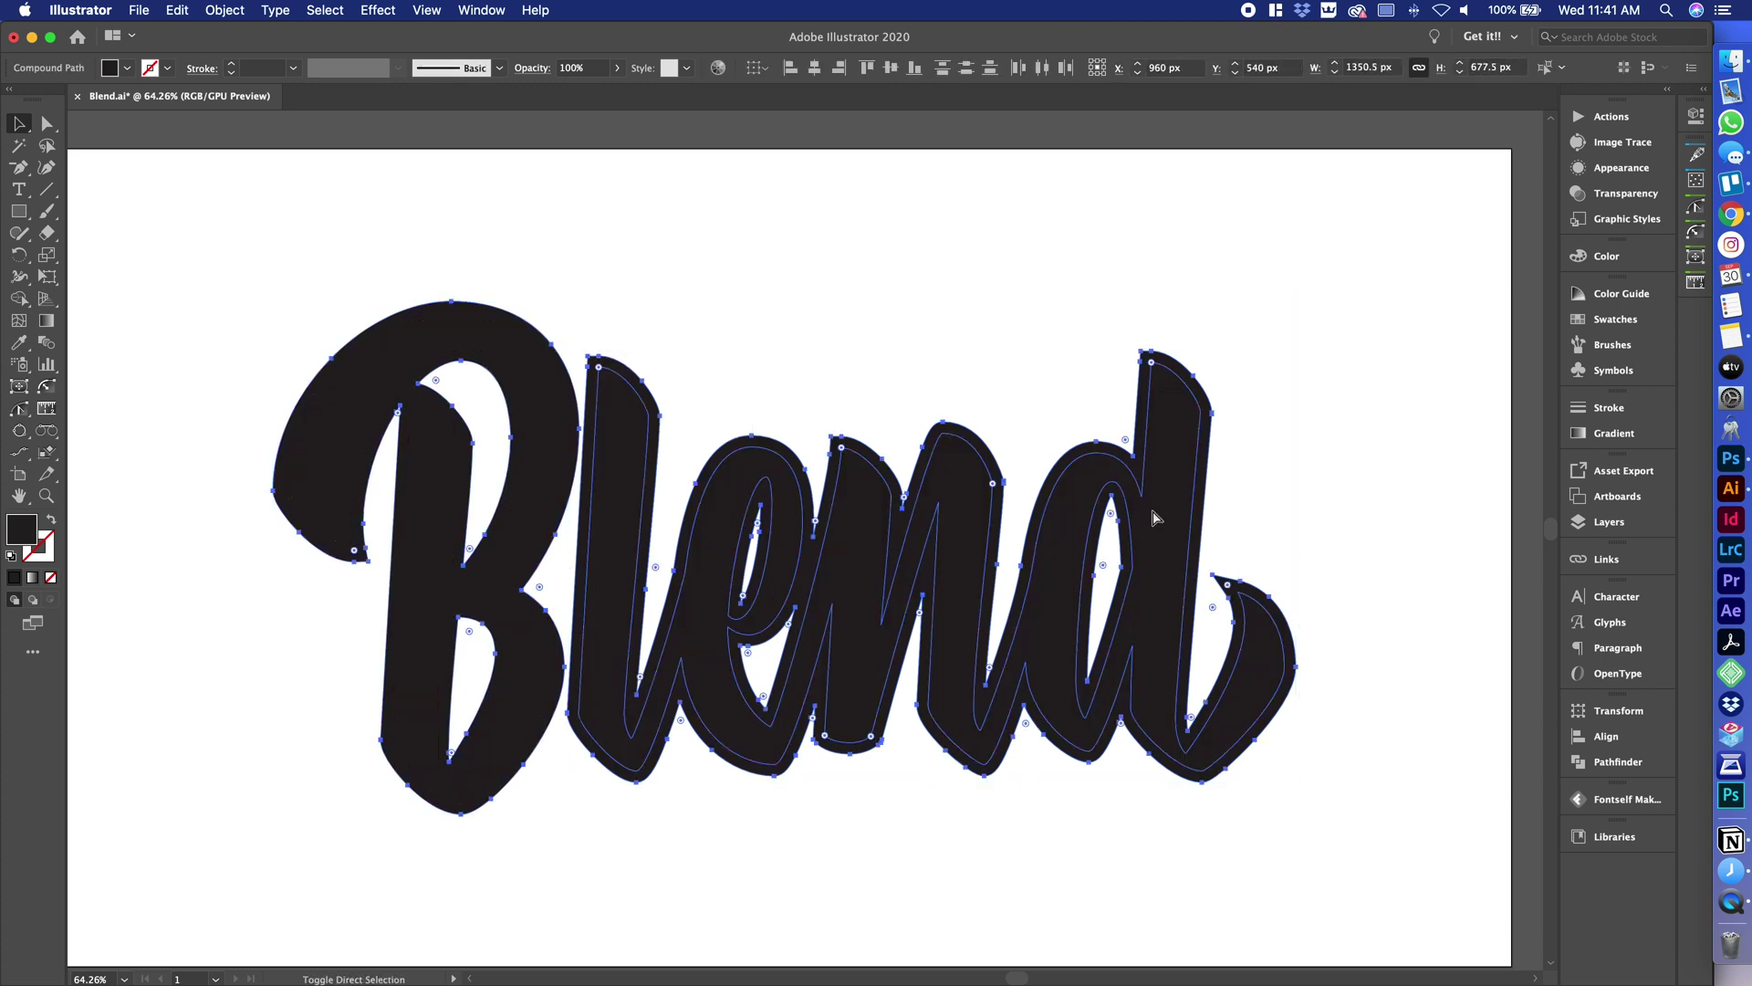
left_click(1616, 762)
left_click(1358, 751)
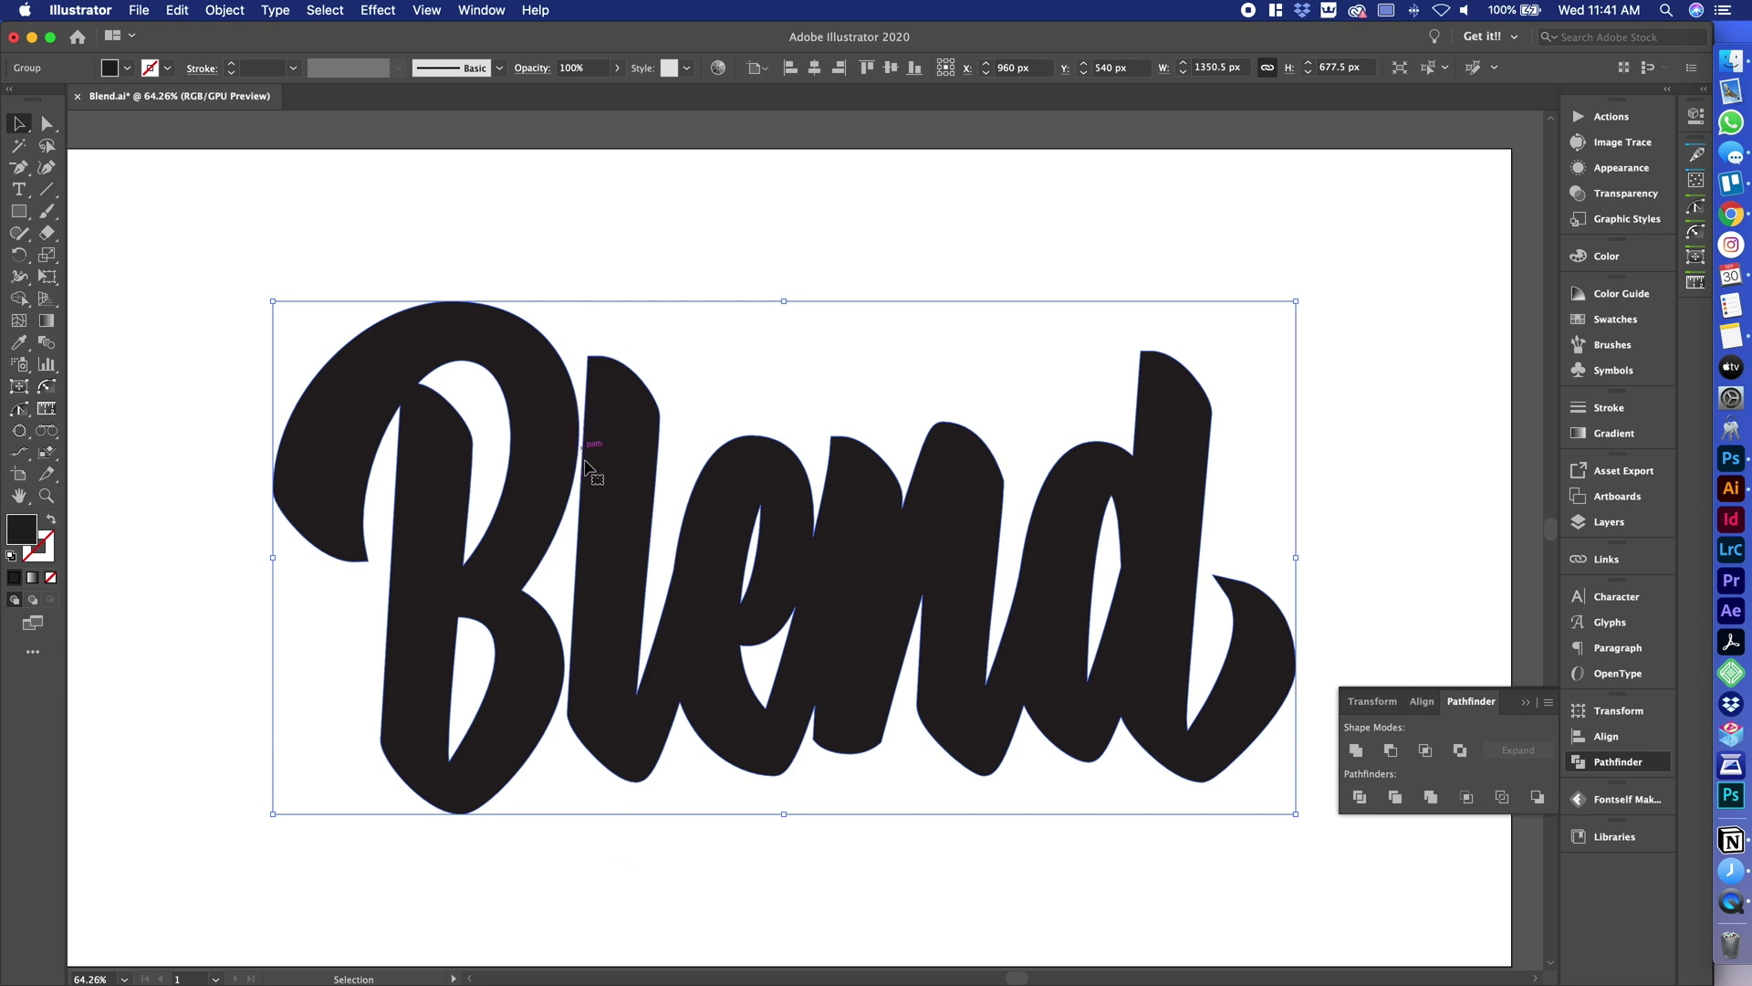
left_click(939, 254)
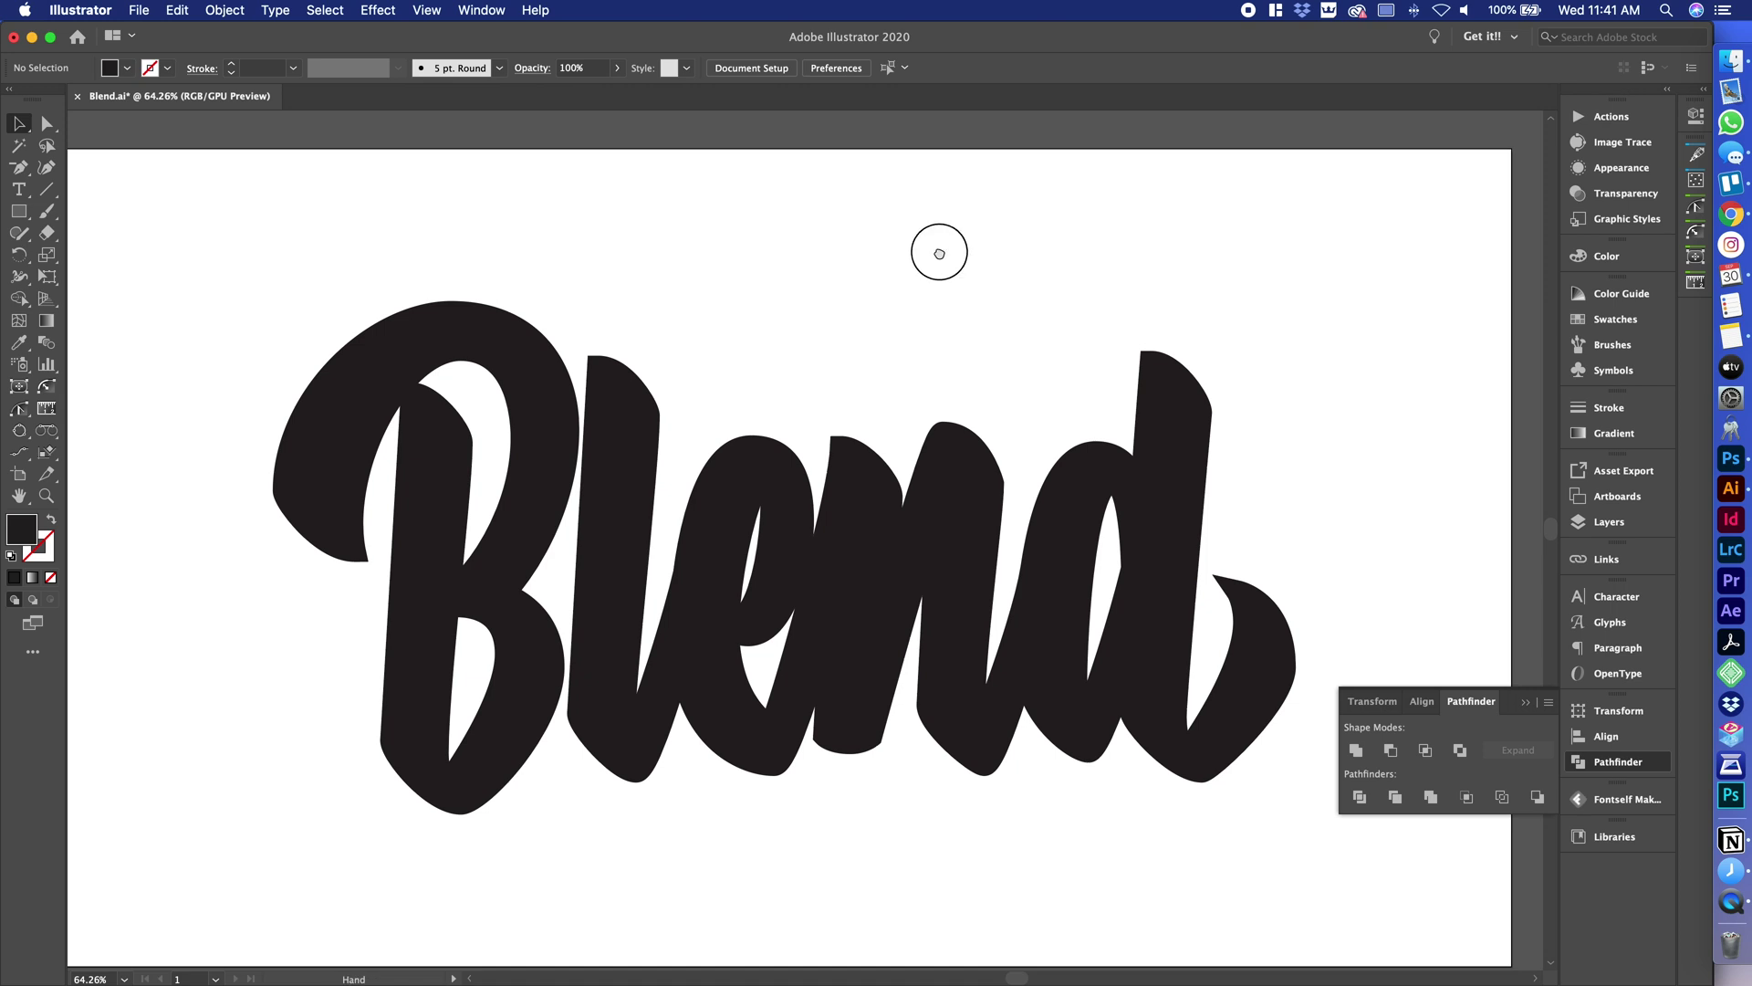
- Duplicate the black silhouette by dragging a copy up and to the left
left_click(923, 520)
left_click_drag(977, 364, 993, 391)
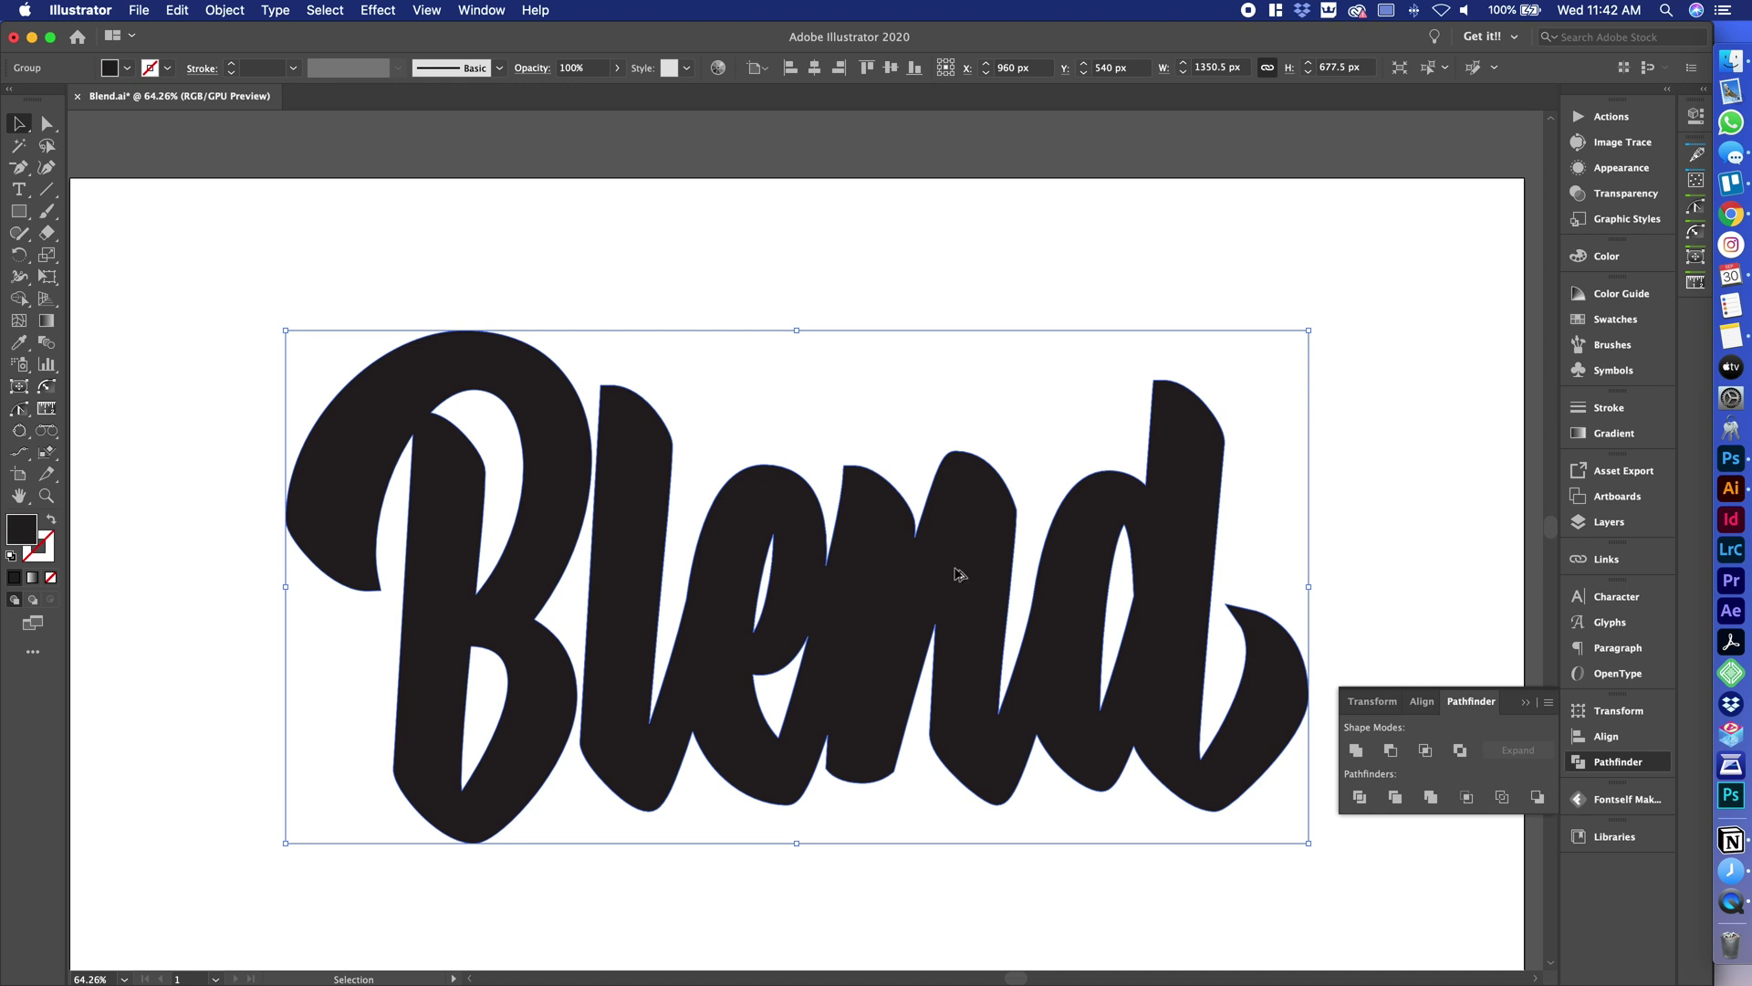
left_click(954, 575)
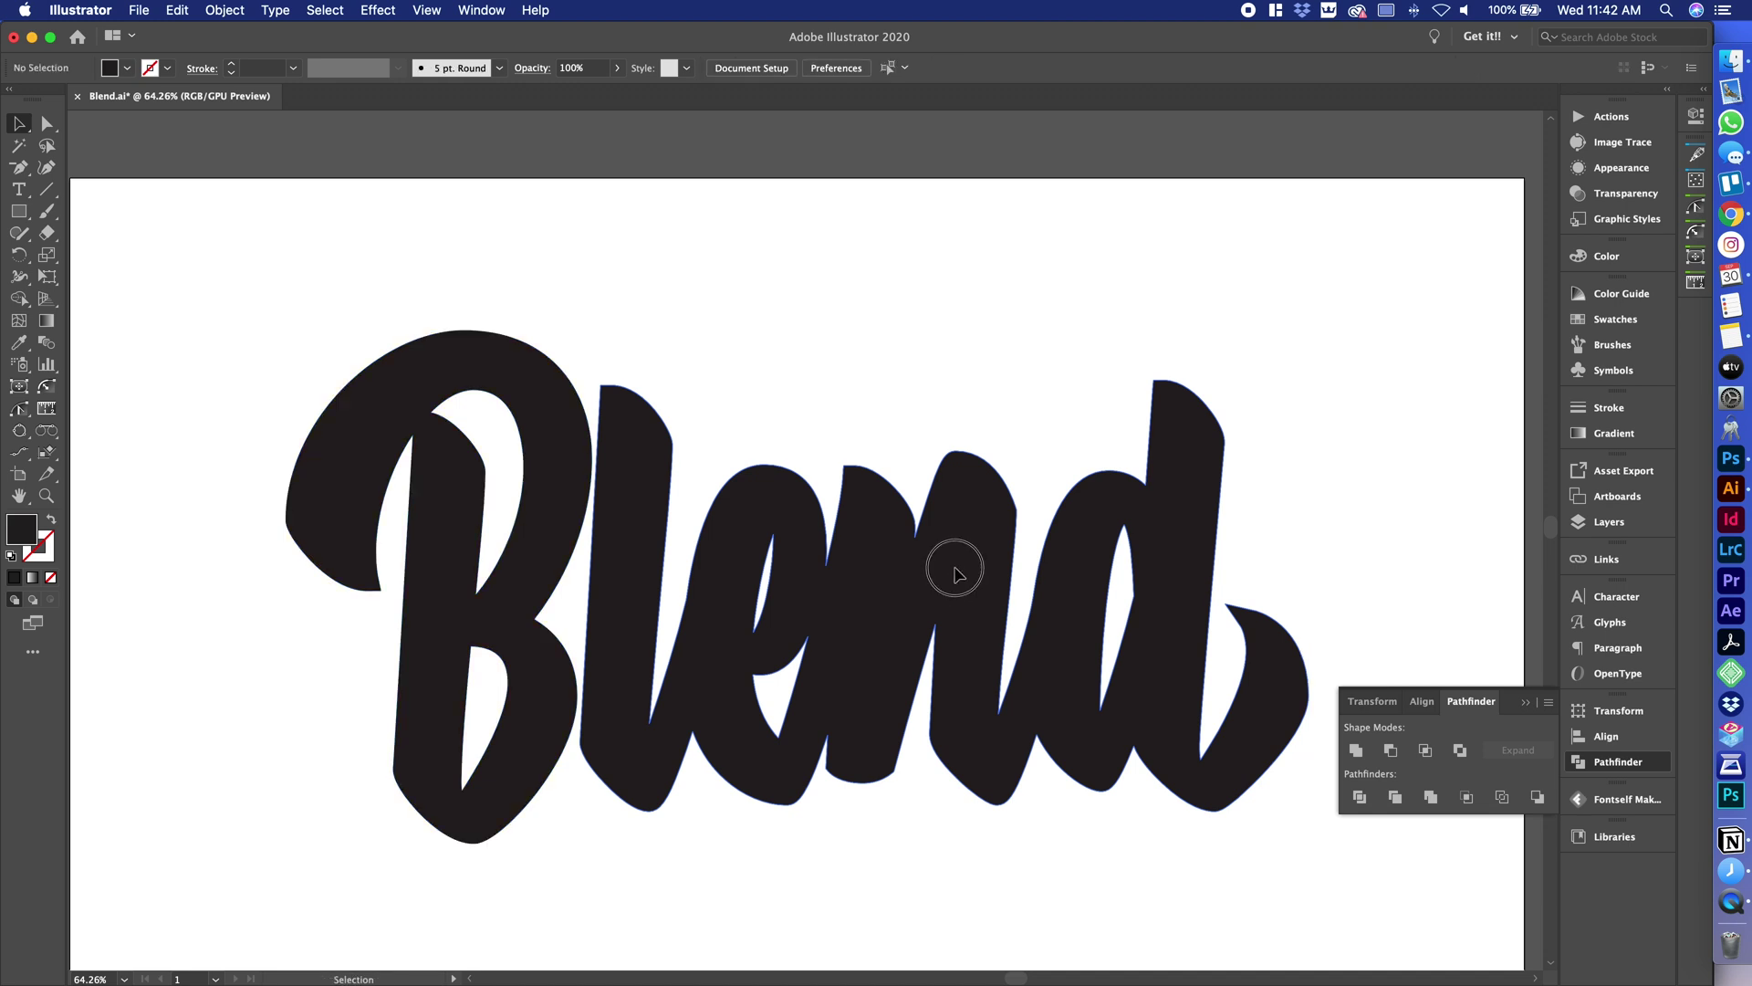
left_click(960, 544)
left_click_drag(958, 544, 845, 473)
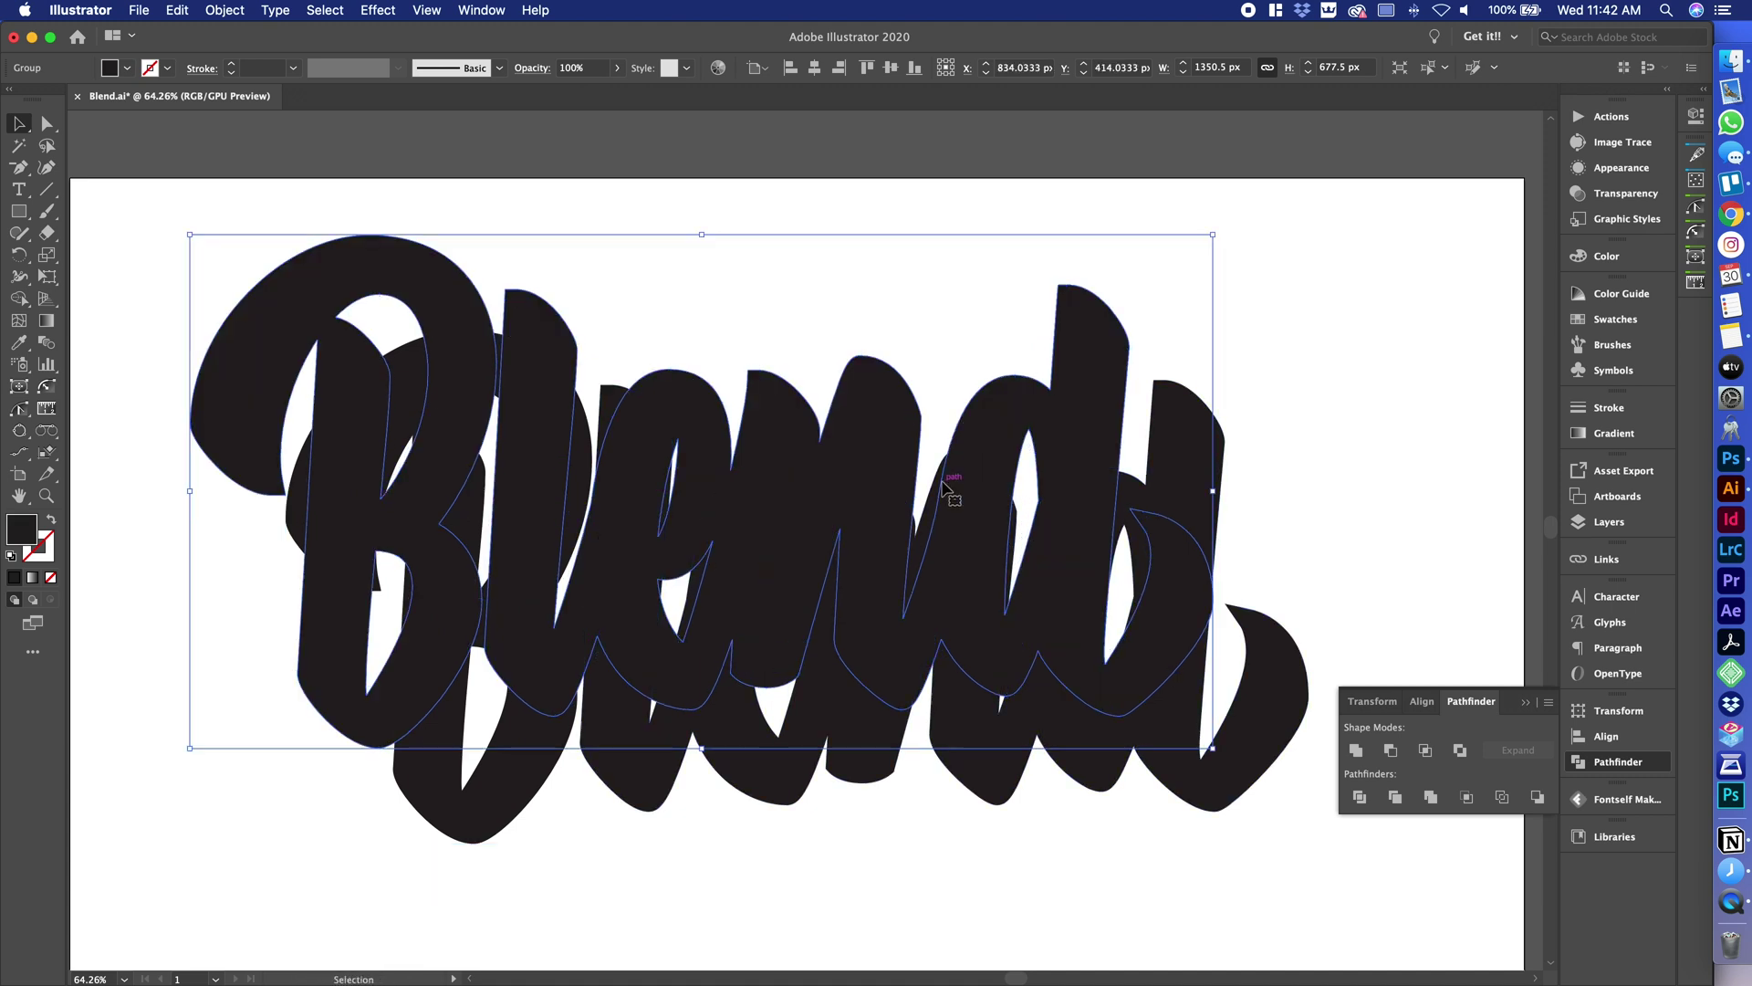
- Send the copy to the back and Shift-select both silhouettes
left_click(222, 11)
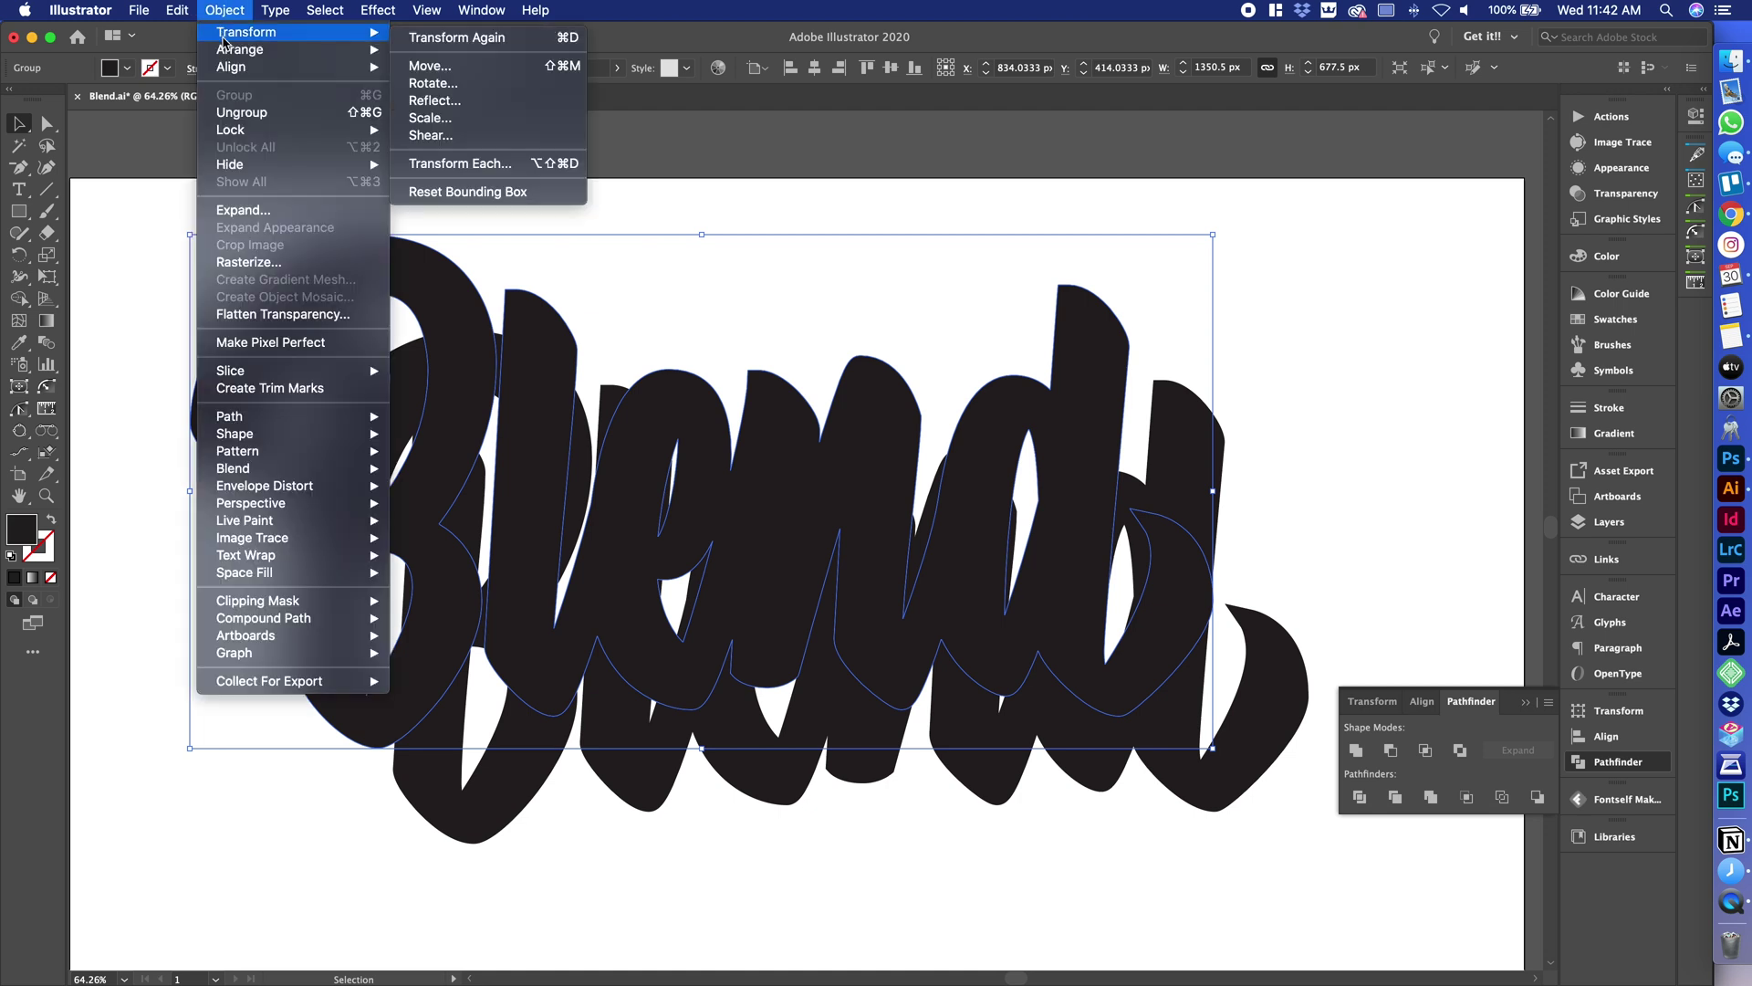
mouse_move(301, 50)
left_click(438, 101)
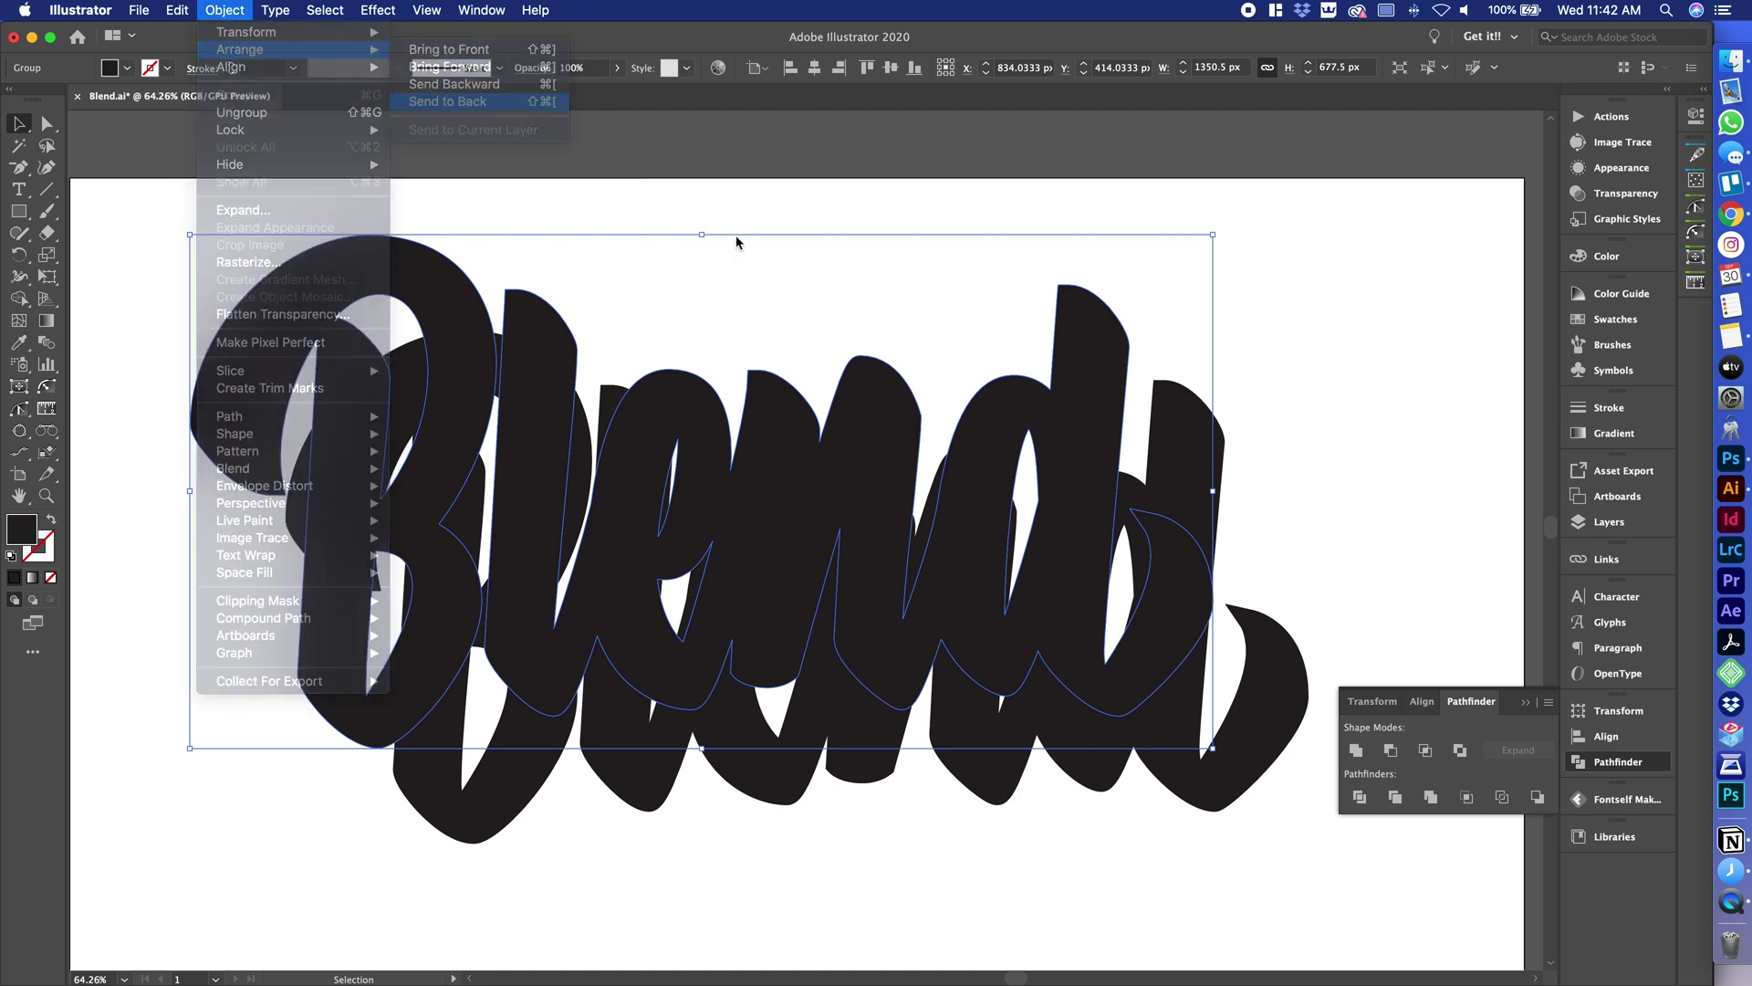
left_click(1413, 396)
left_click(1174, 441)
left_click(1084, 321, "shift")
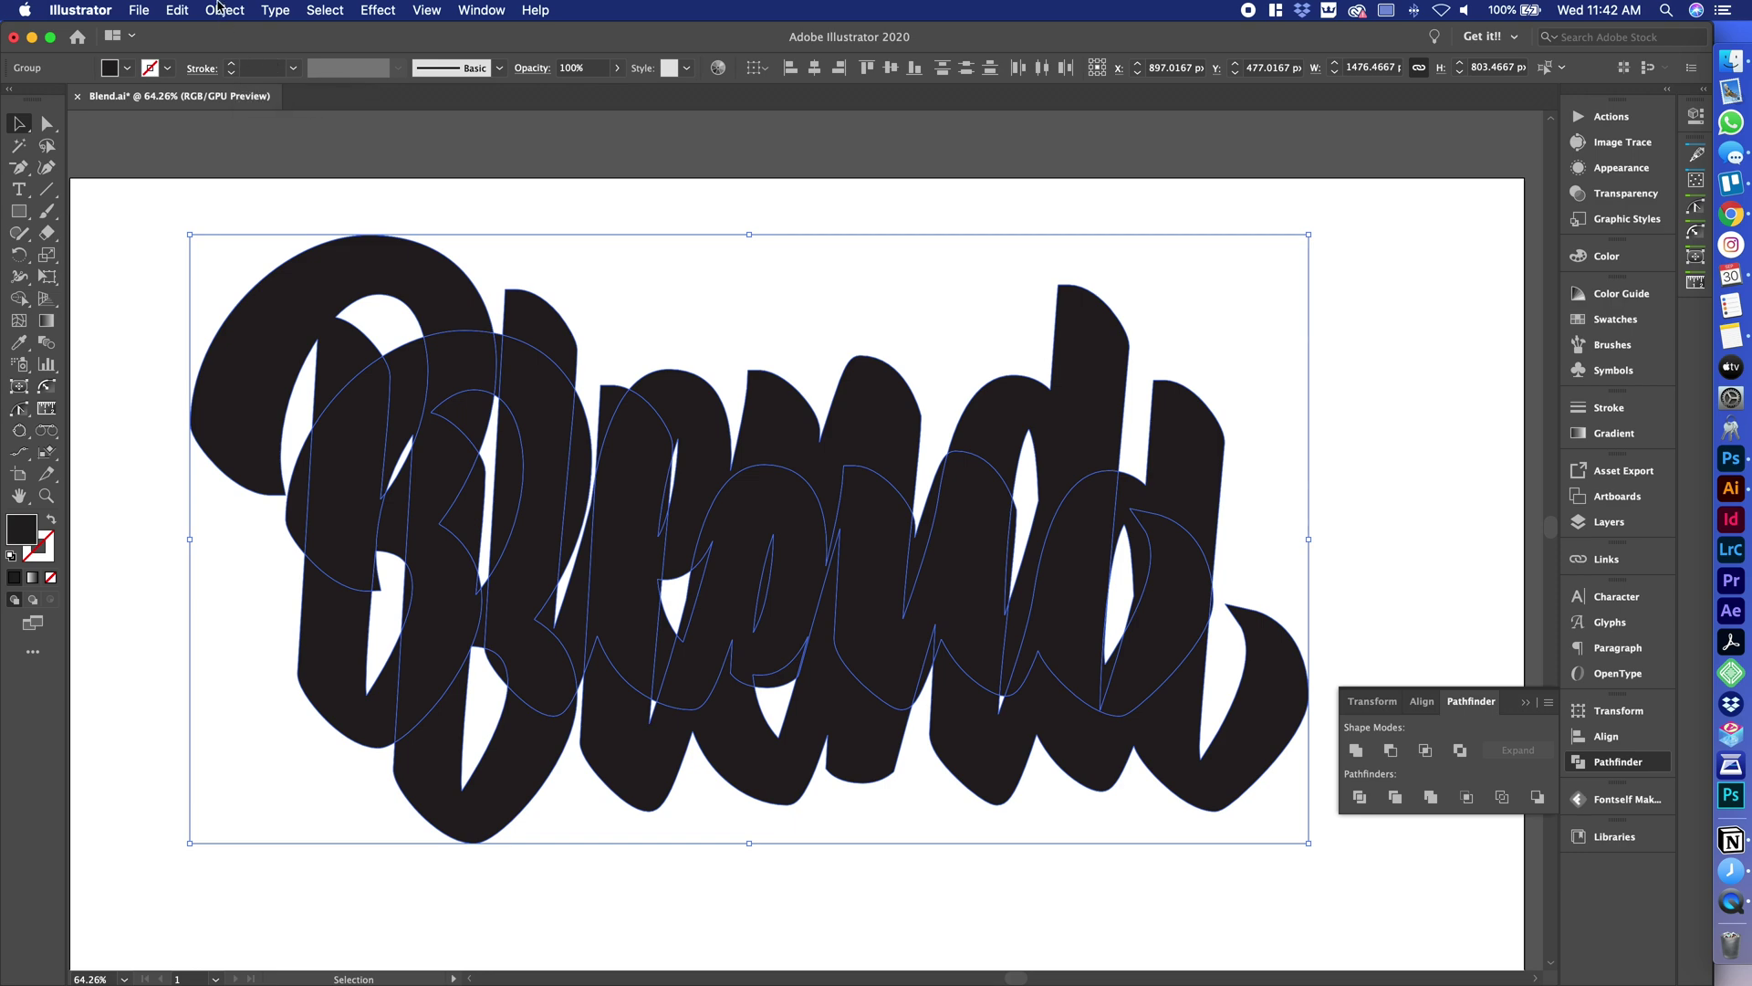
- Make a blend from the two black silhouettes
left_click(224, 10)
mouse_move(284, 470)
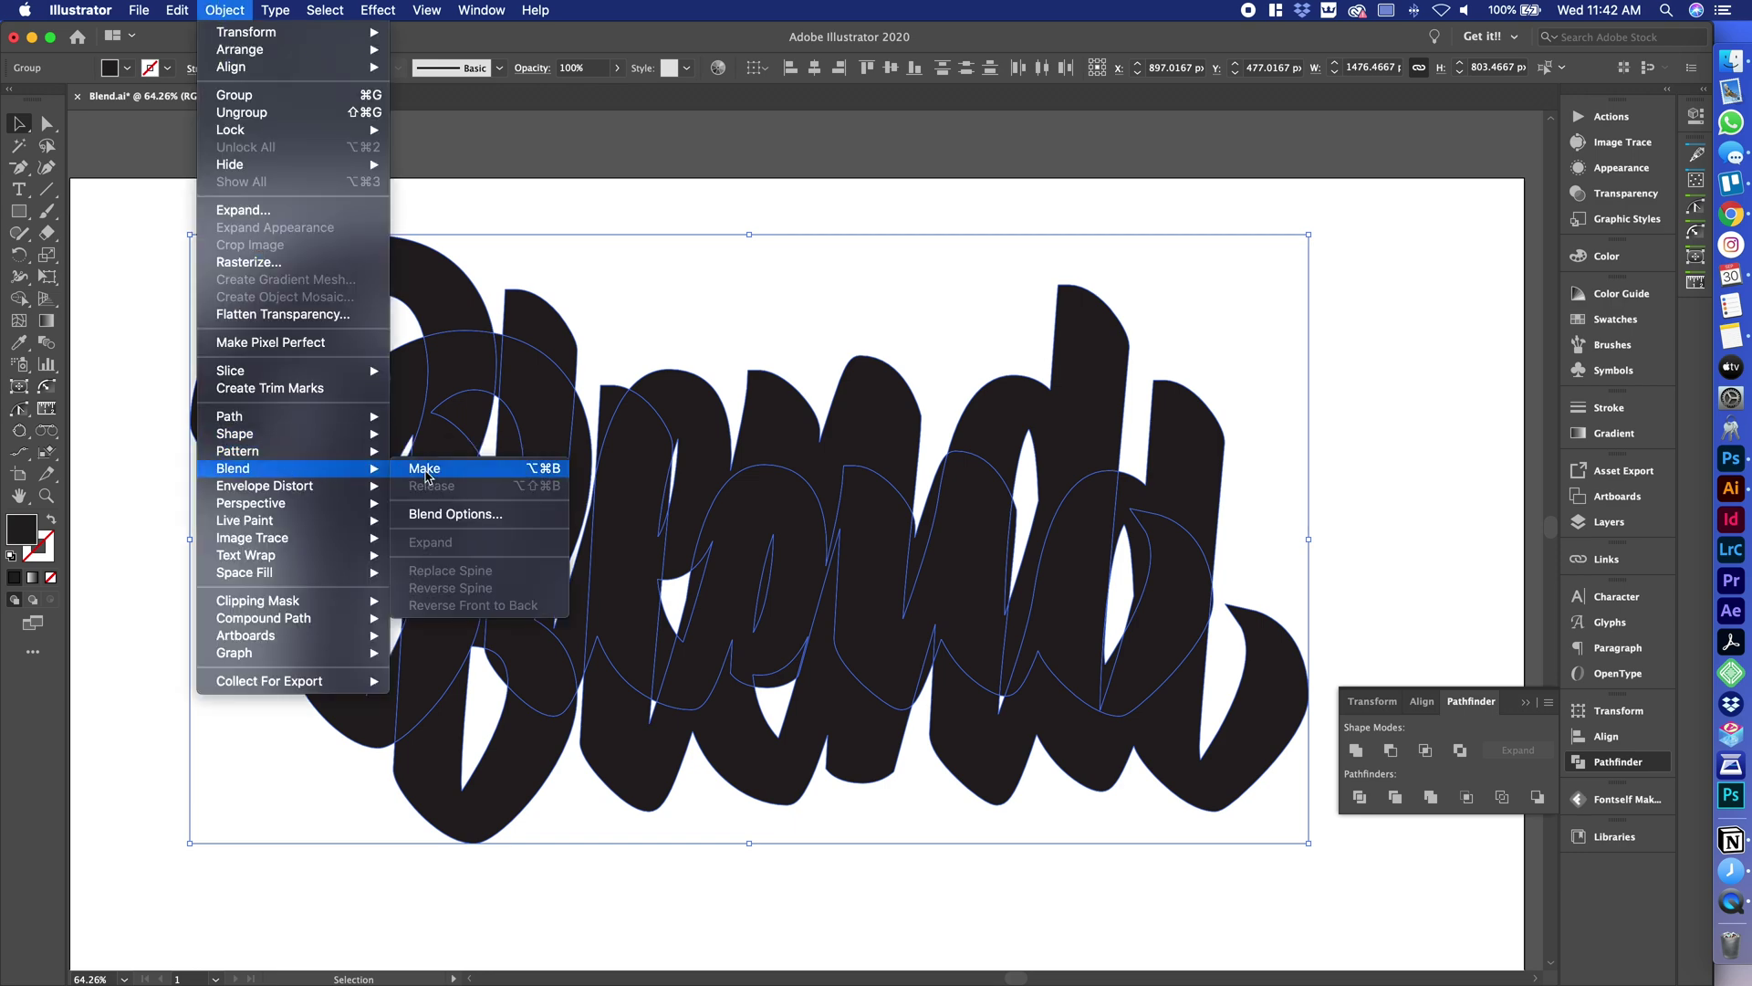
left_click(428, 468)
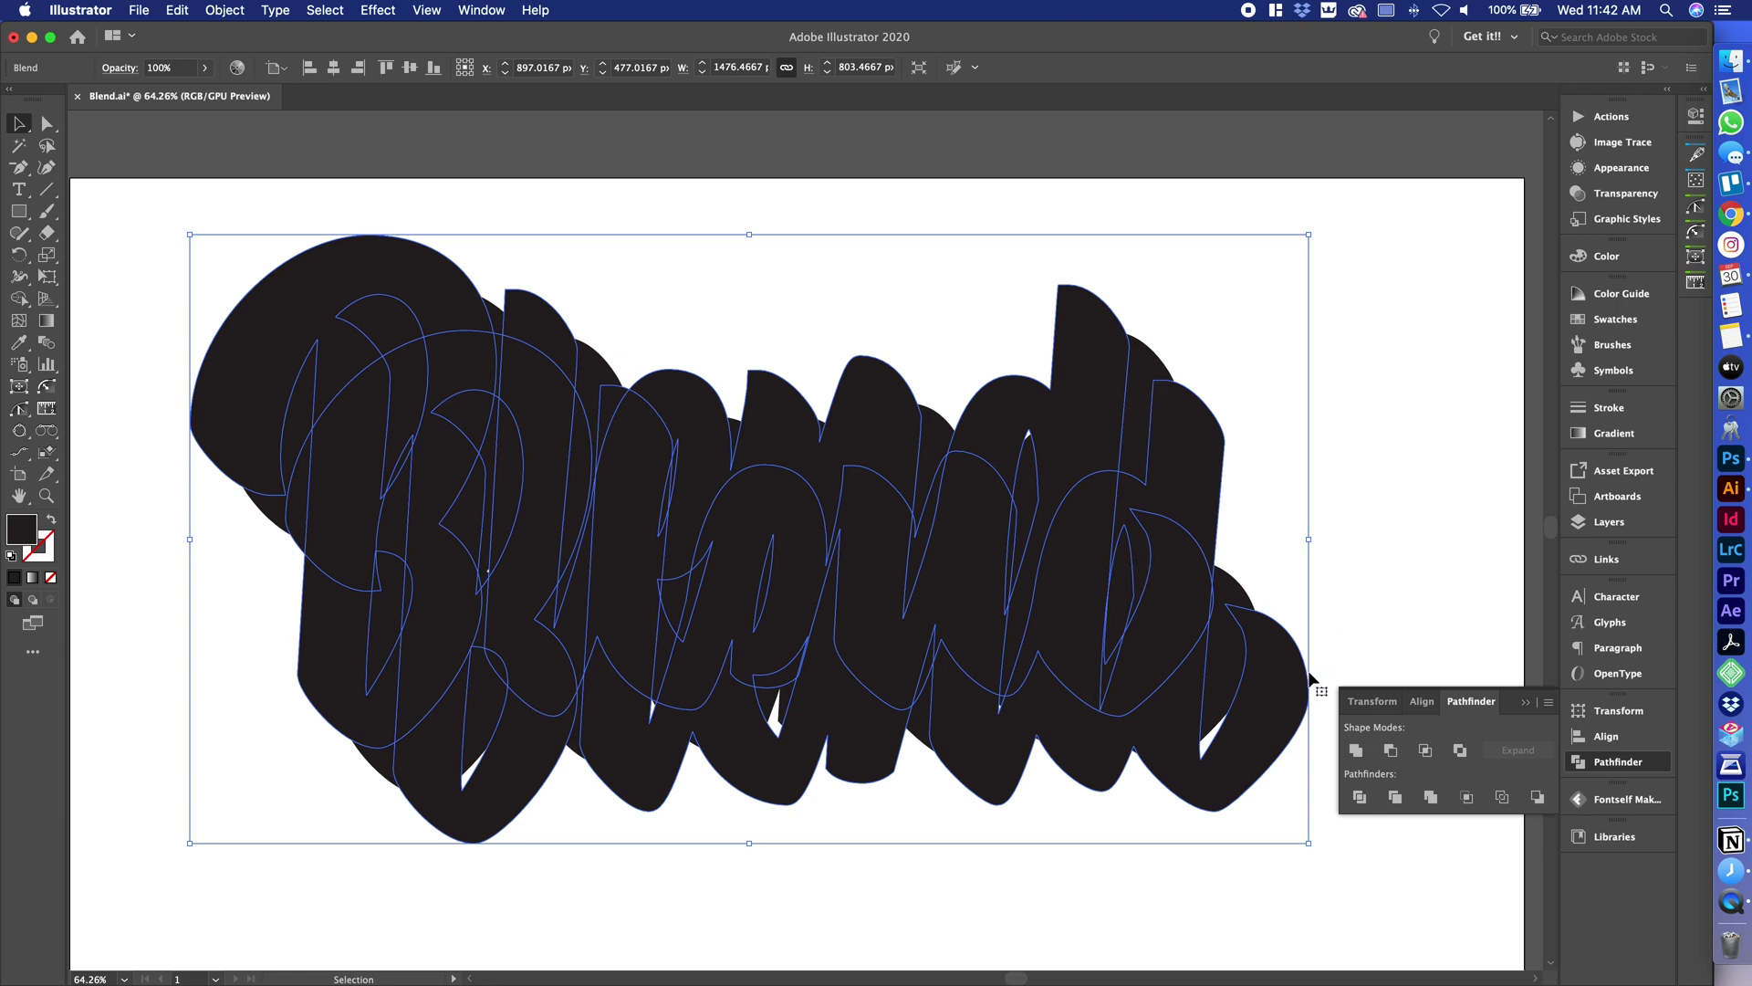
- Set the blend spacing to Specified Steps 50 and confirm
left_click(225, 11)
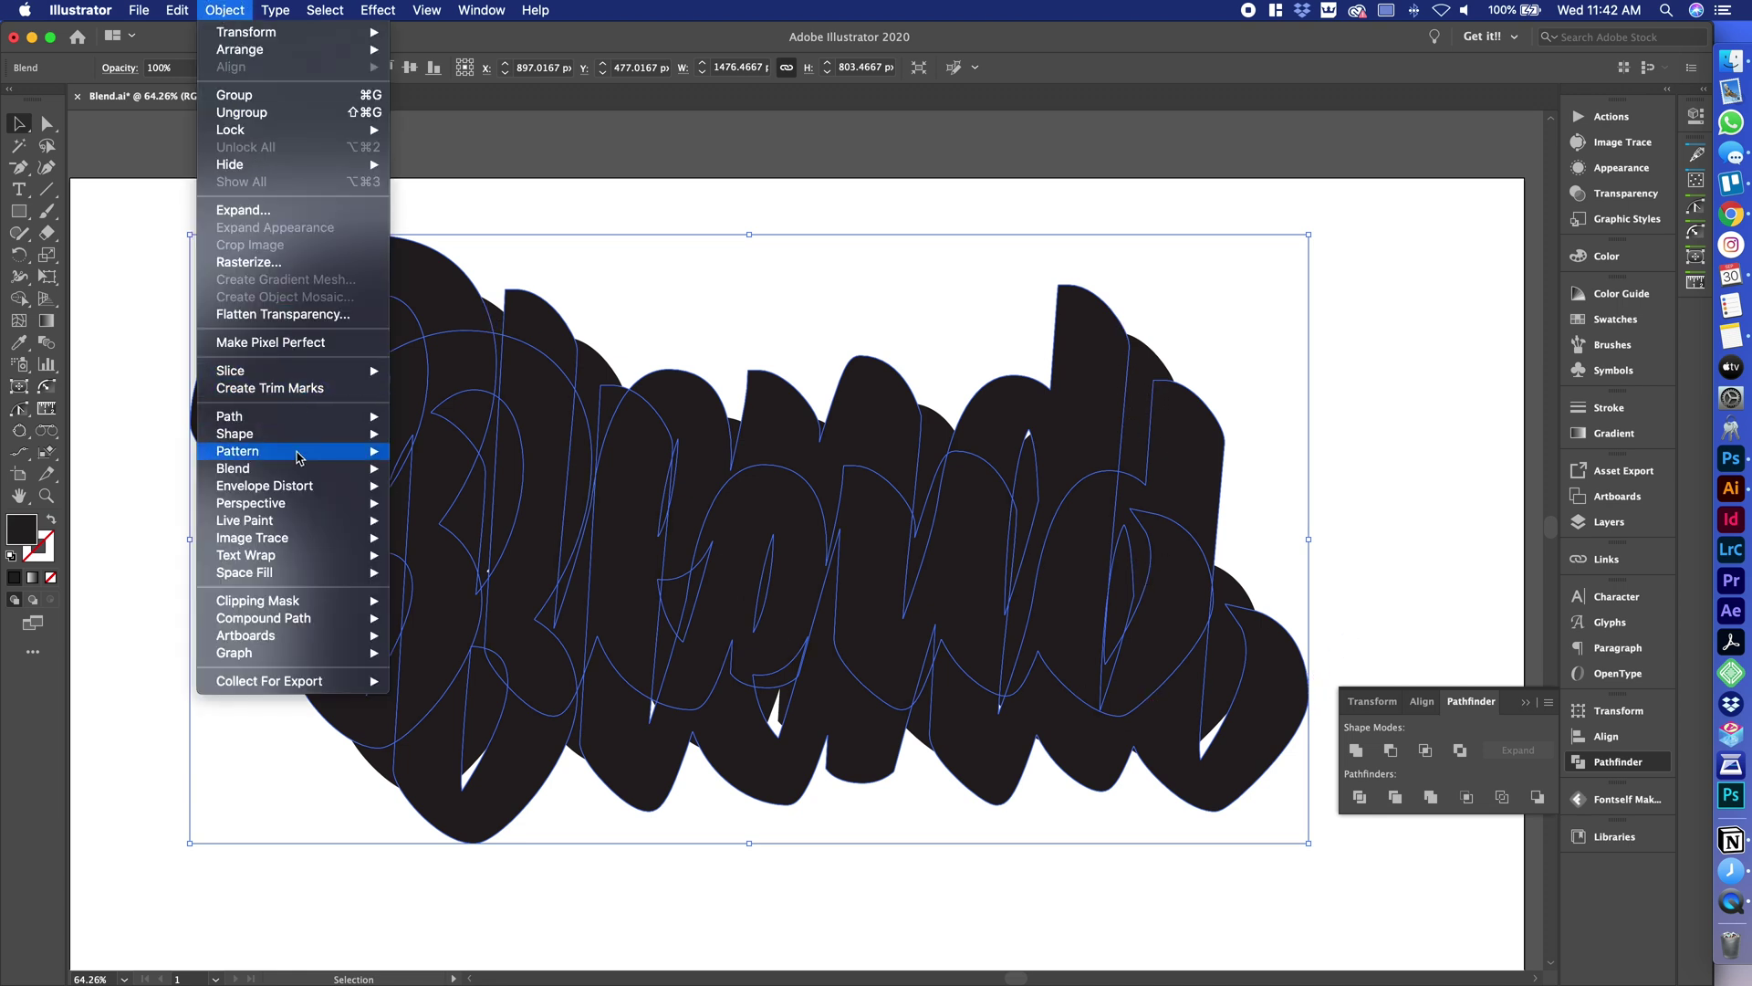
mouse_move(334, 476)
left_click(456, 514)
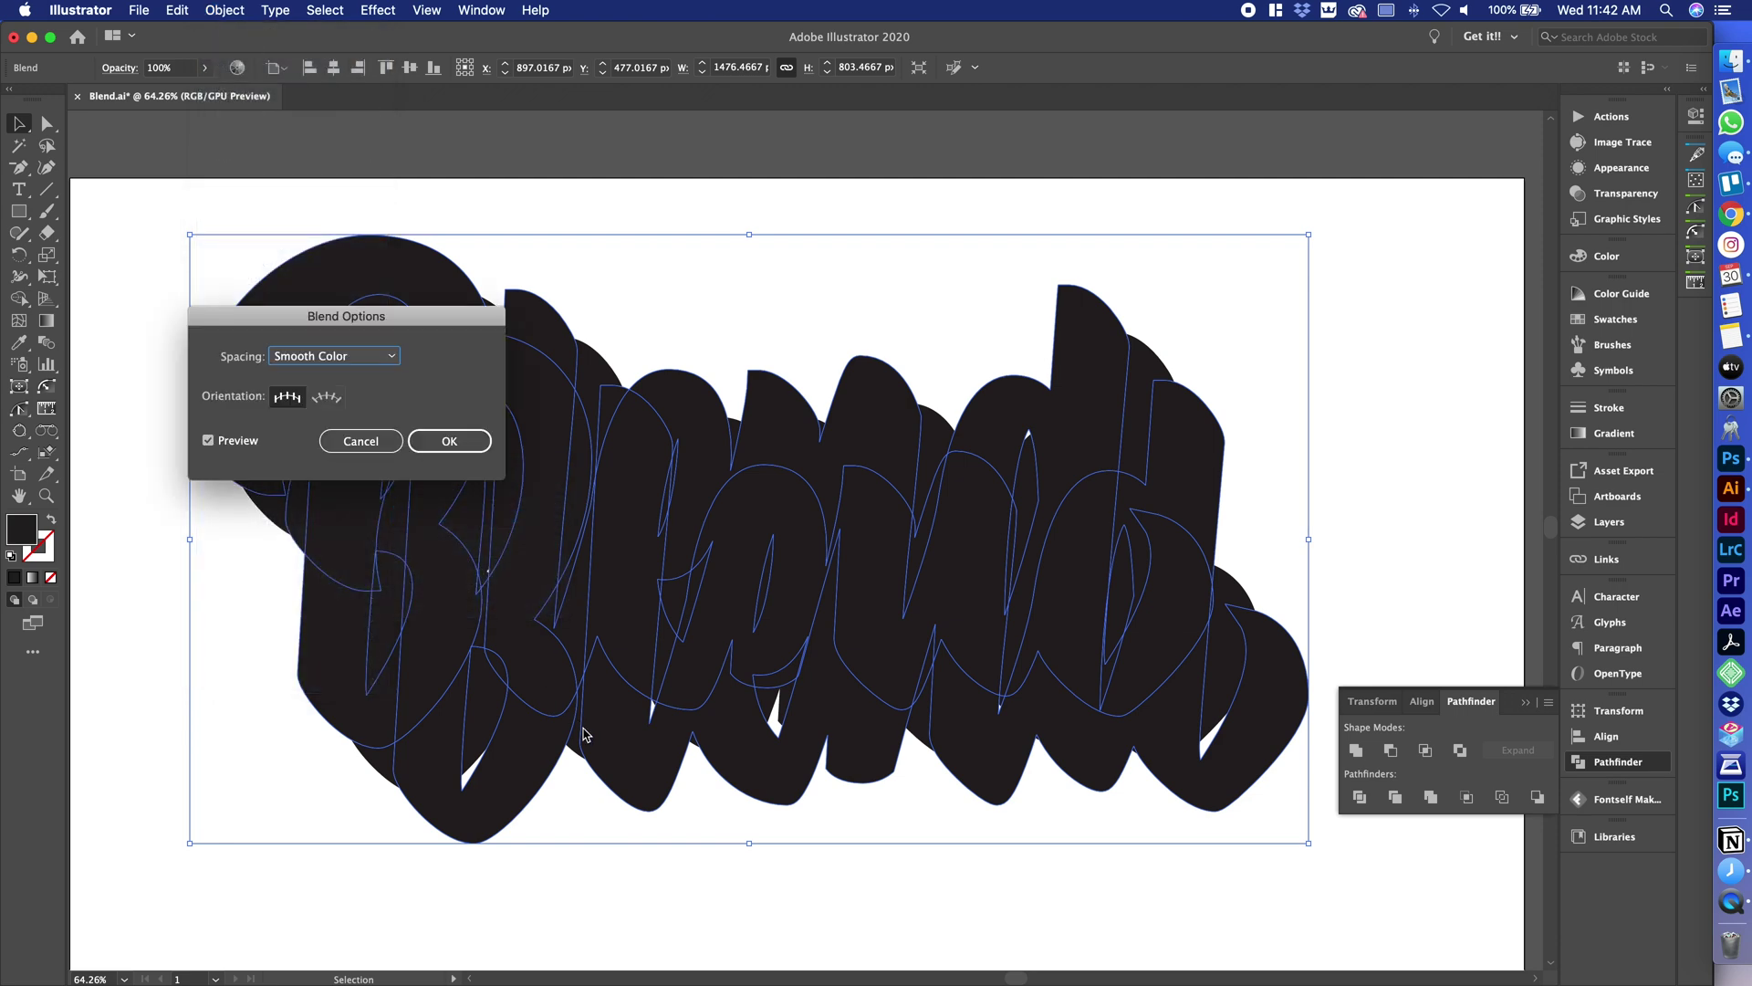
left_click(334, 356)
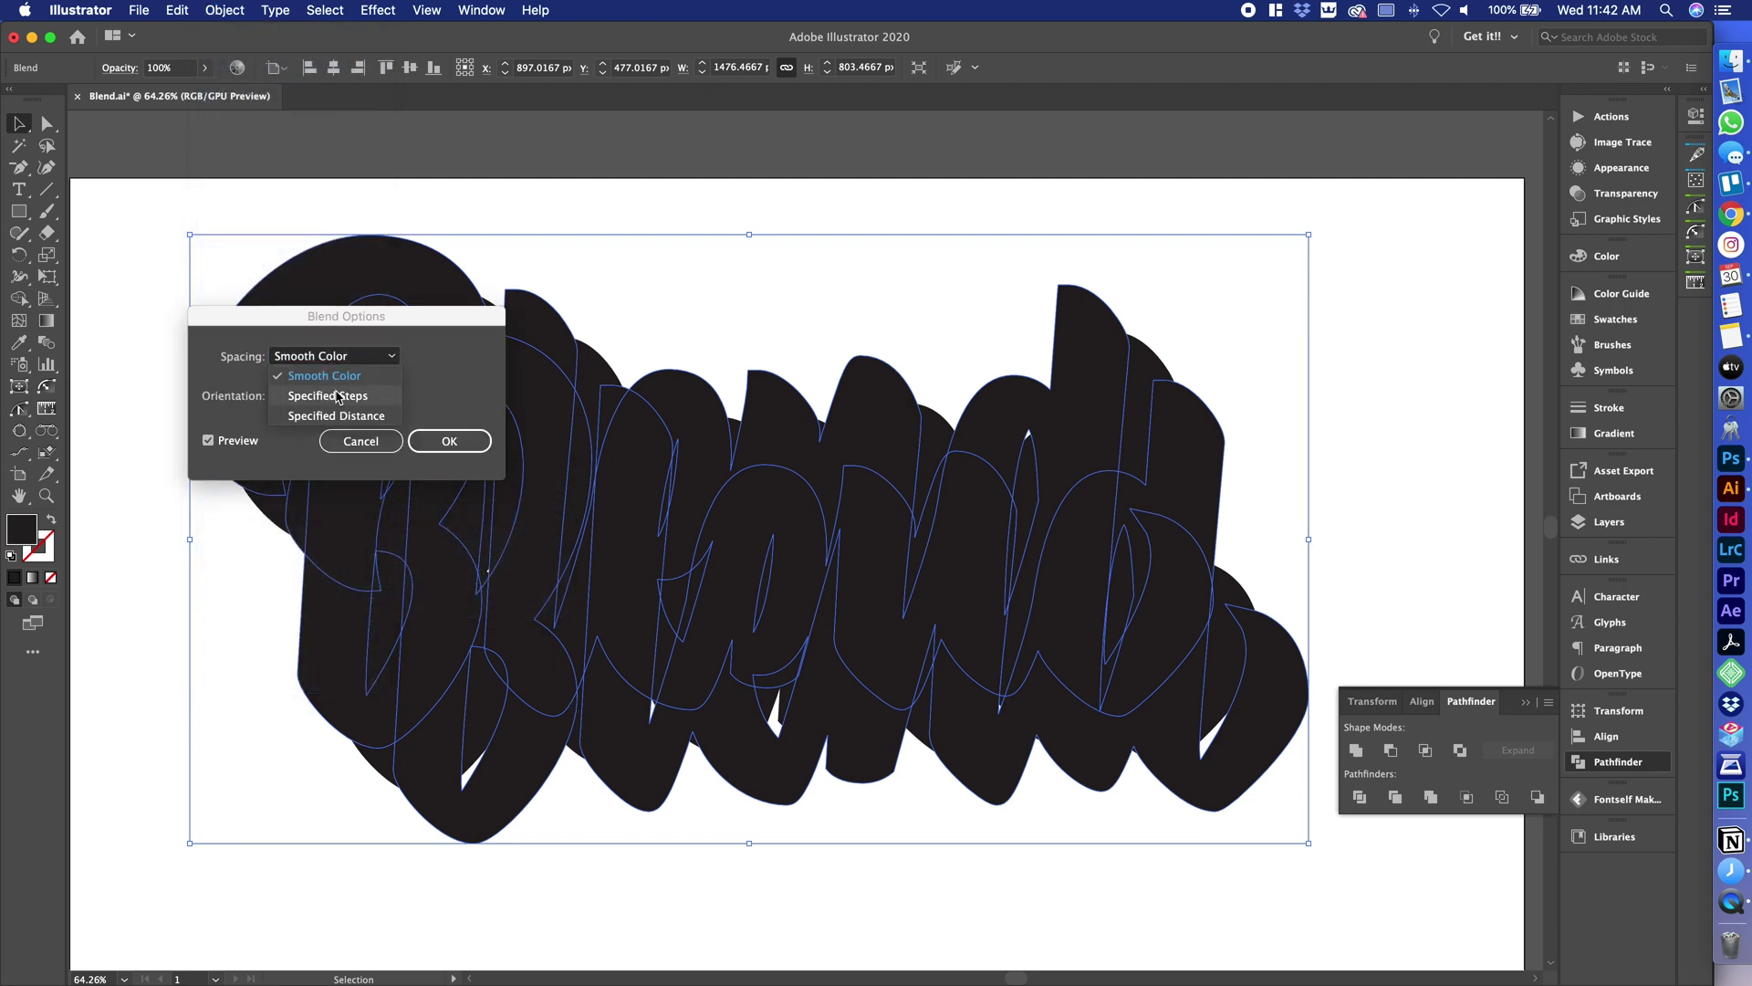
left_click(338, 395)
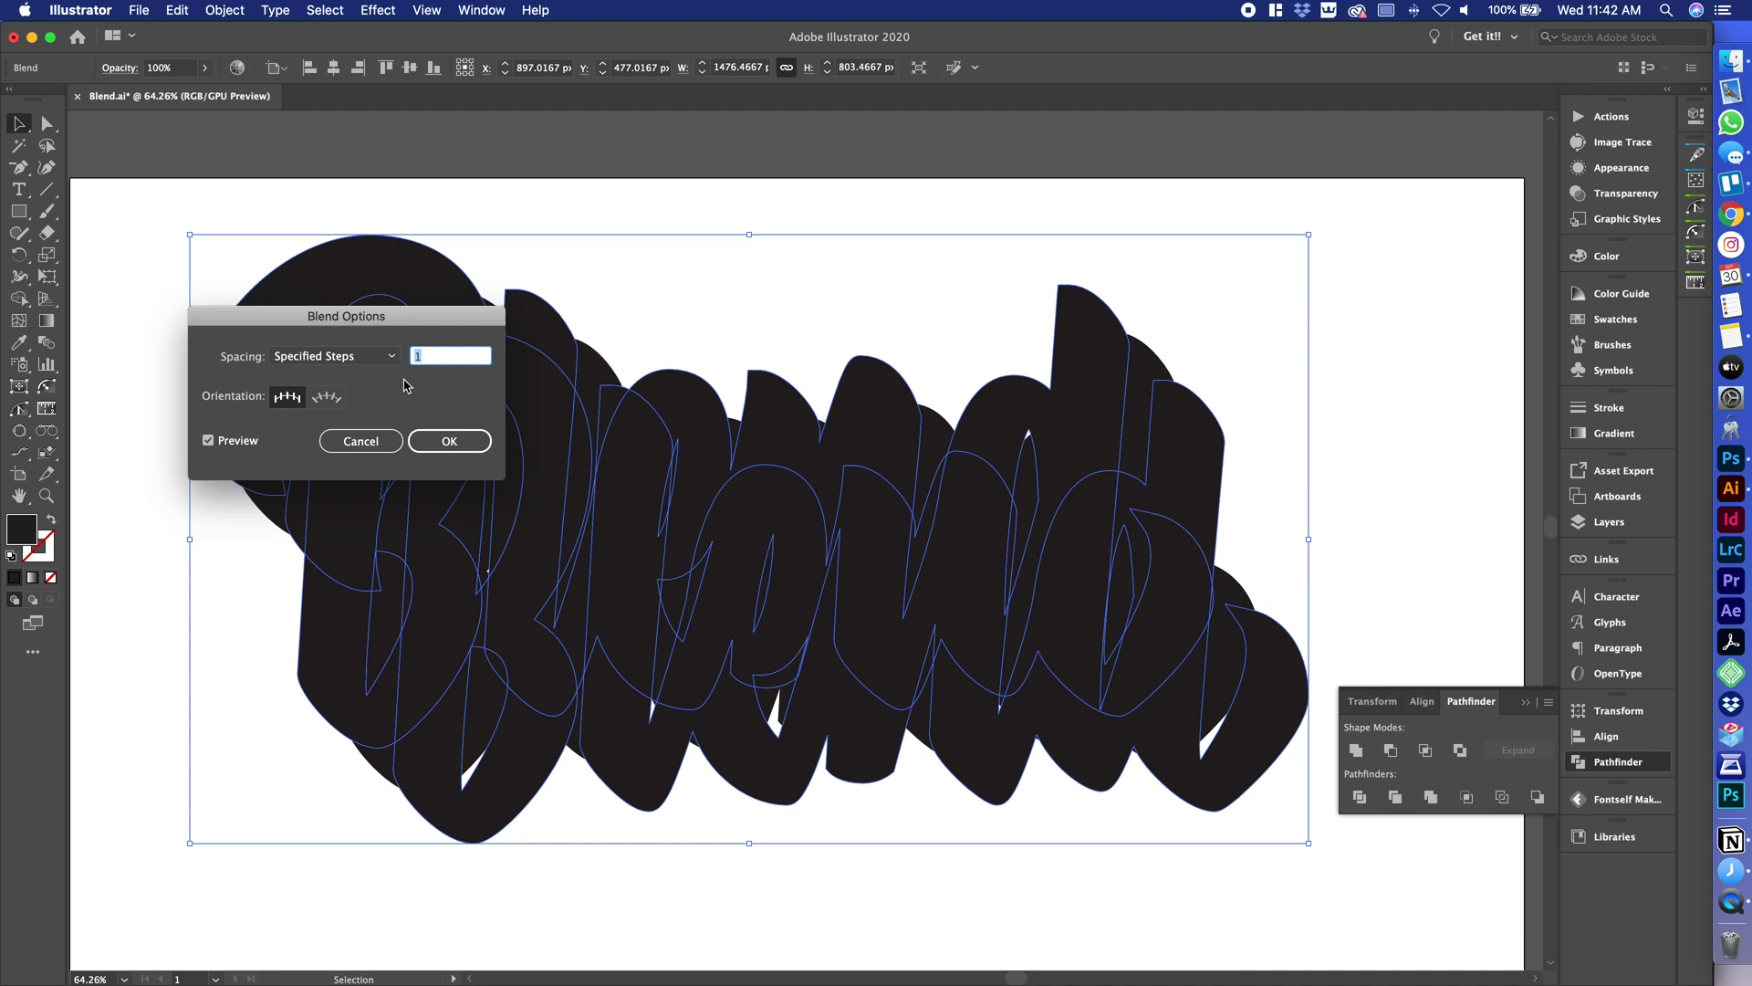
type("50")
key("Tab")
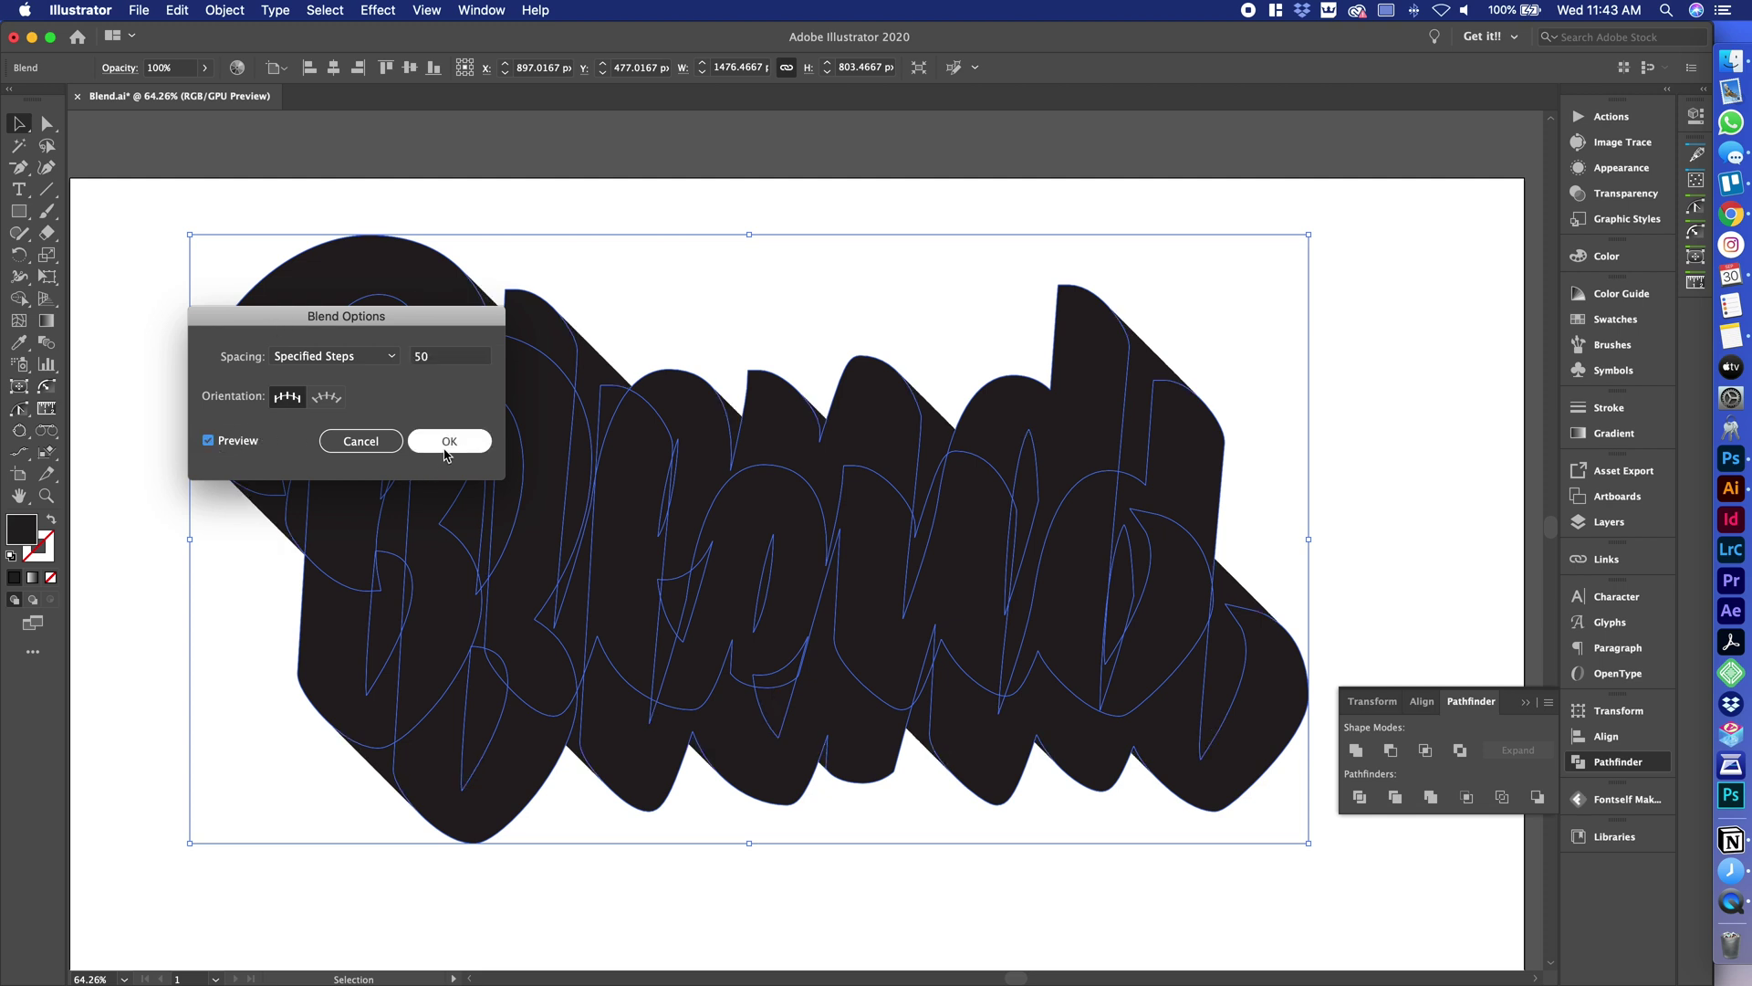
left_click(447, 444)
scroll(1112, 434, "up", 6)
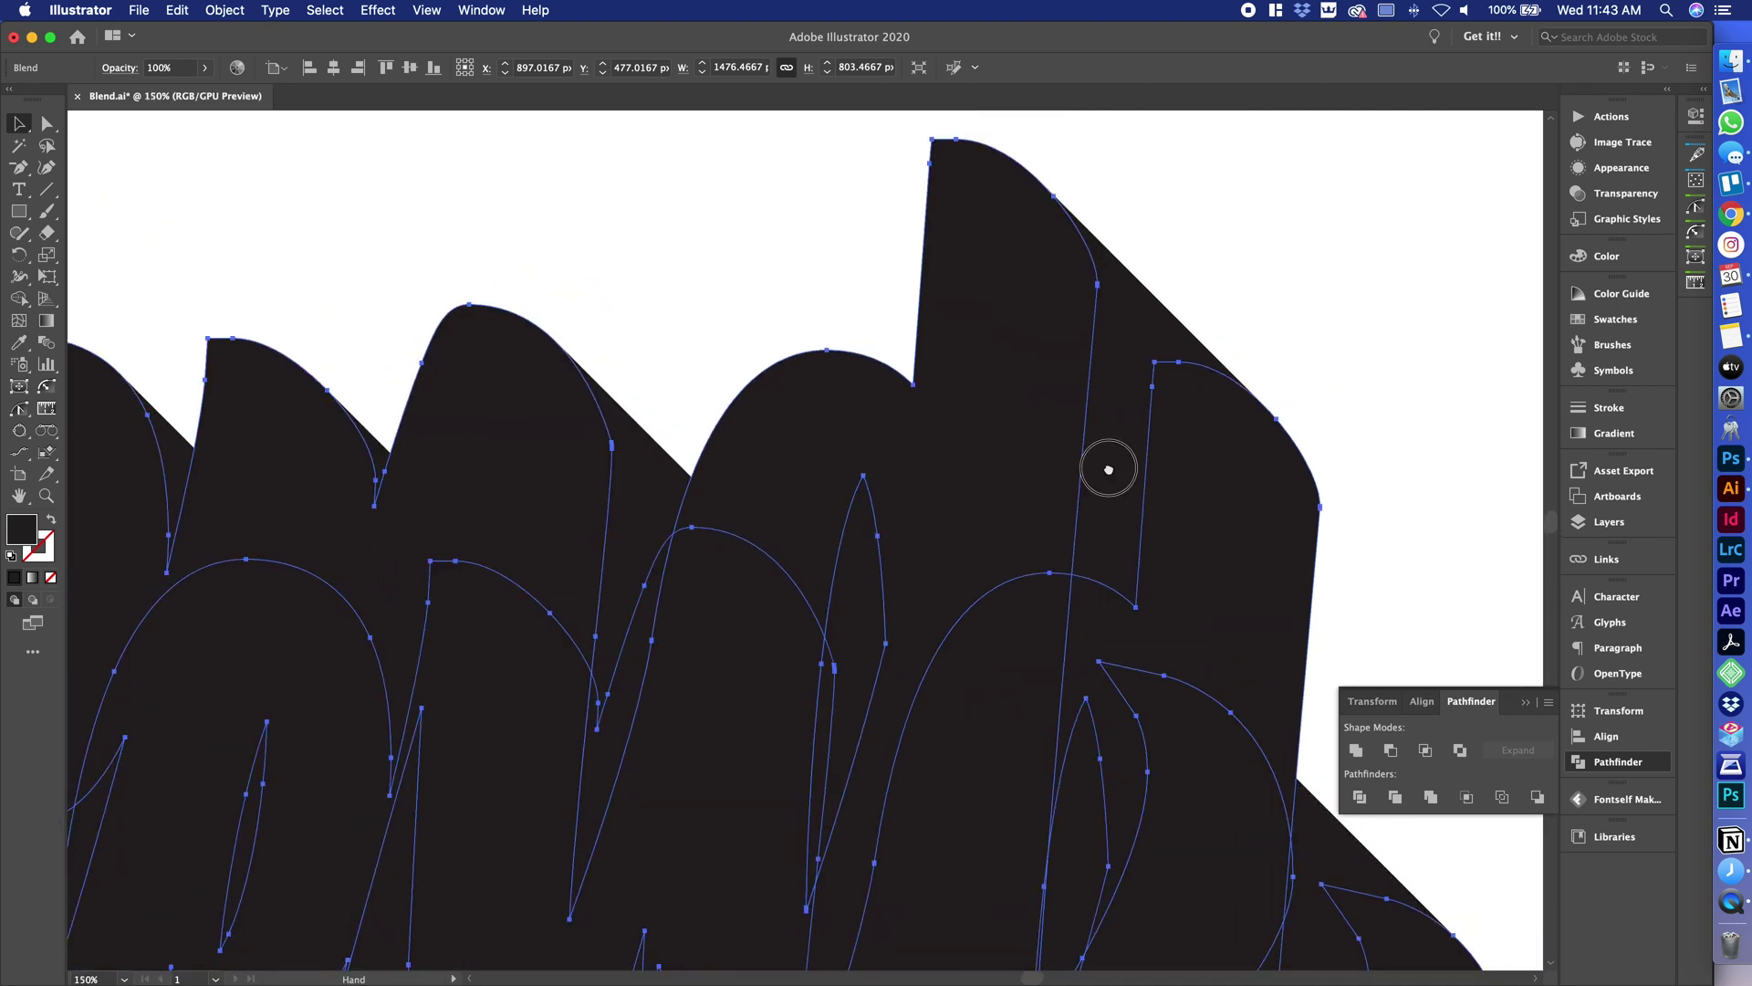
- Zoom in on the blend's edges, then zoom out and pan to frame the whole lettering
left_click(940, 469)
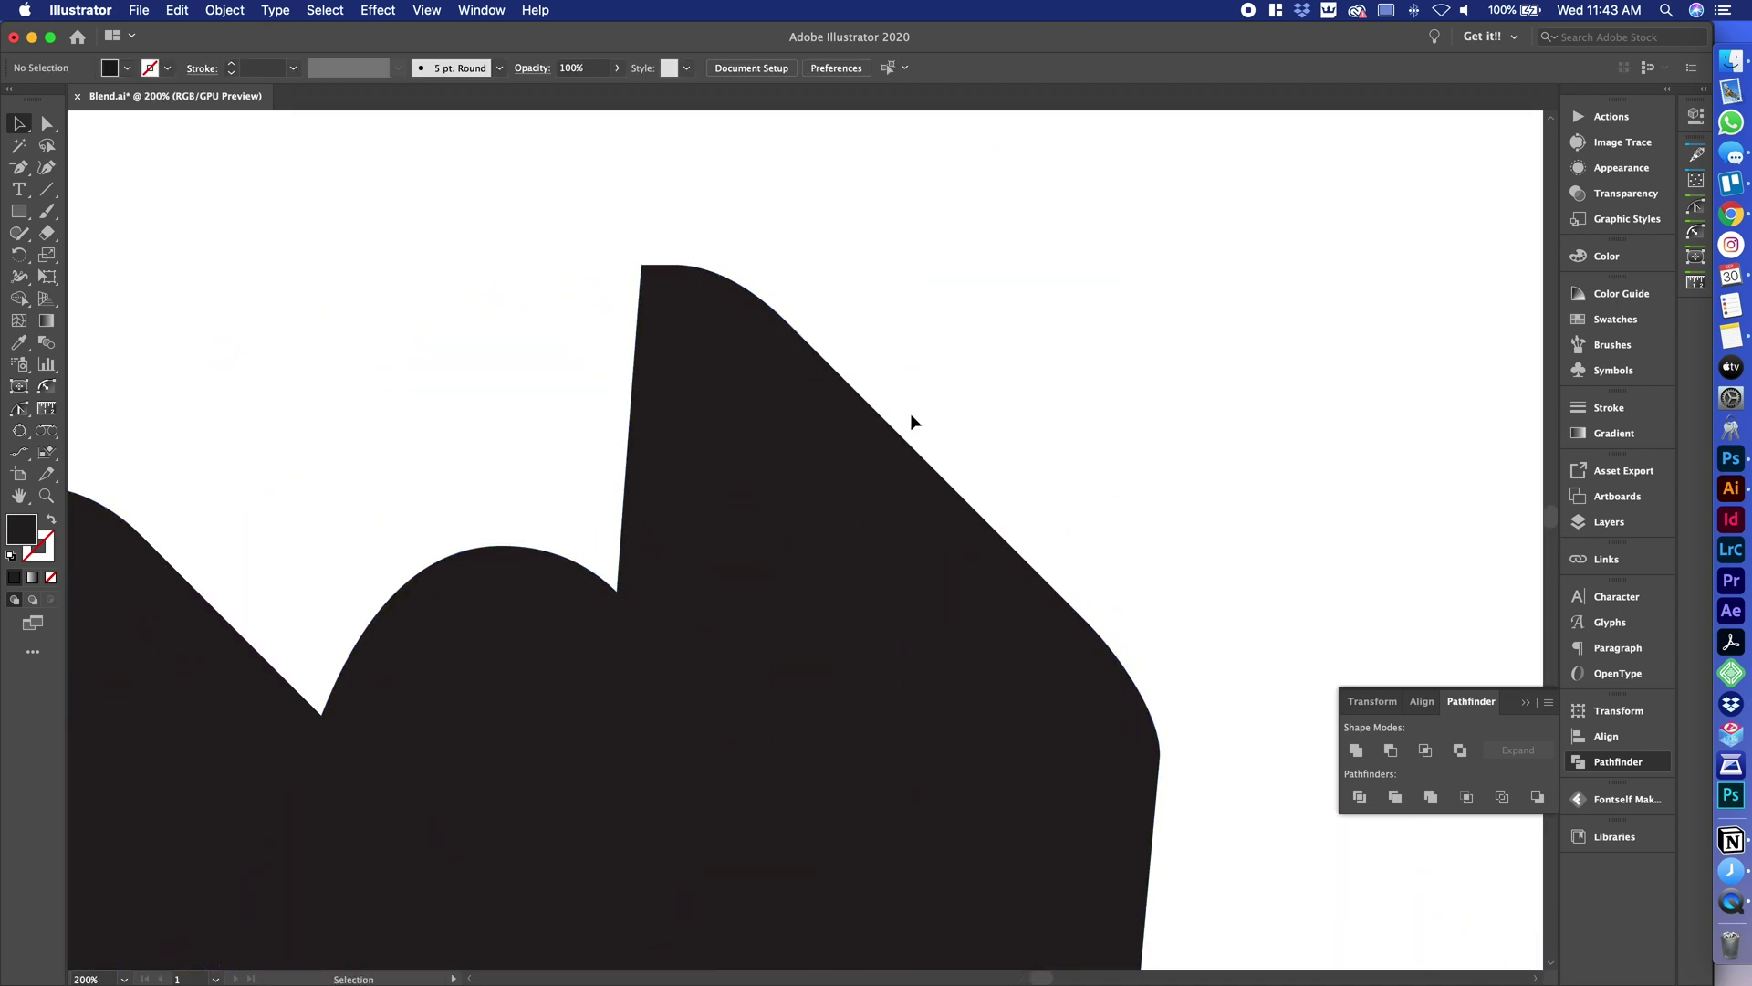
scroll(1166, 665, "down", 5)
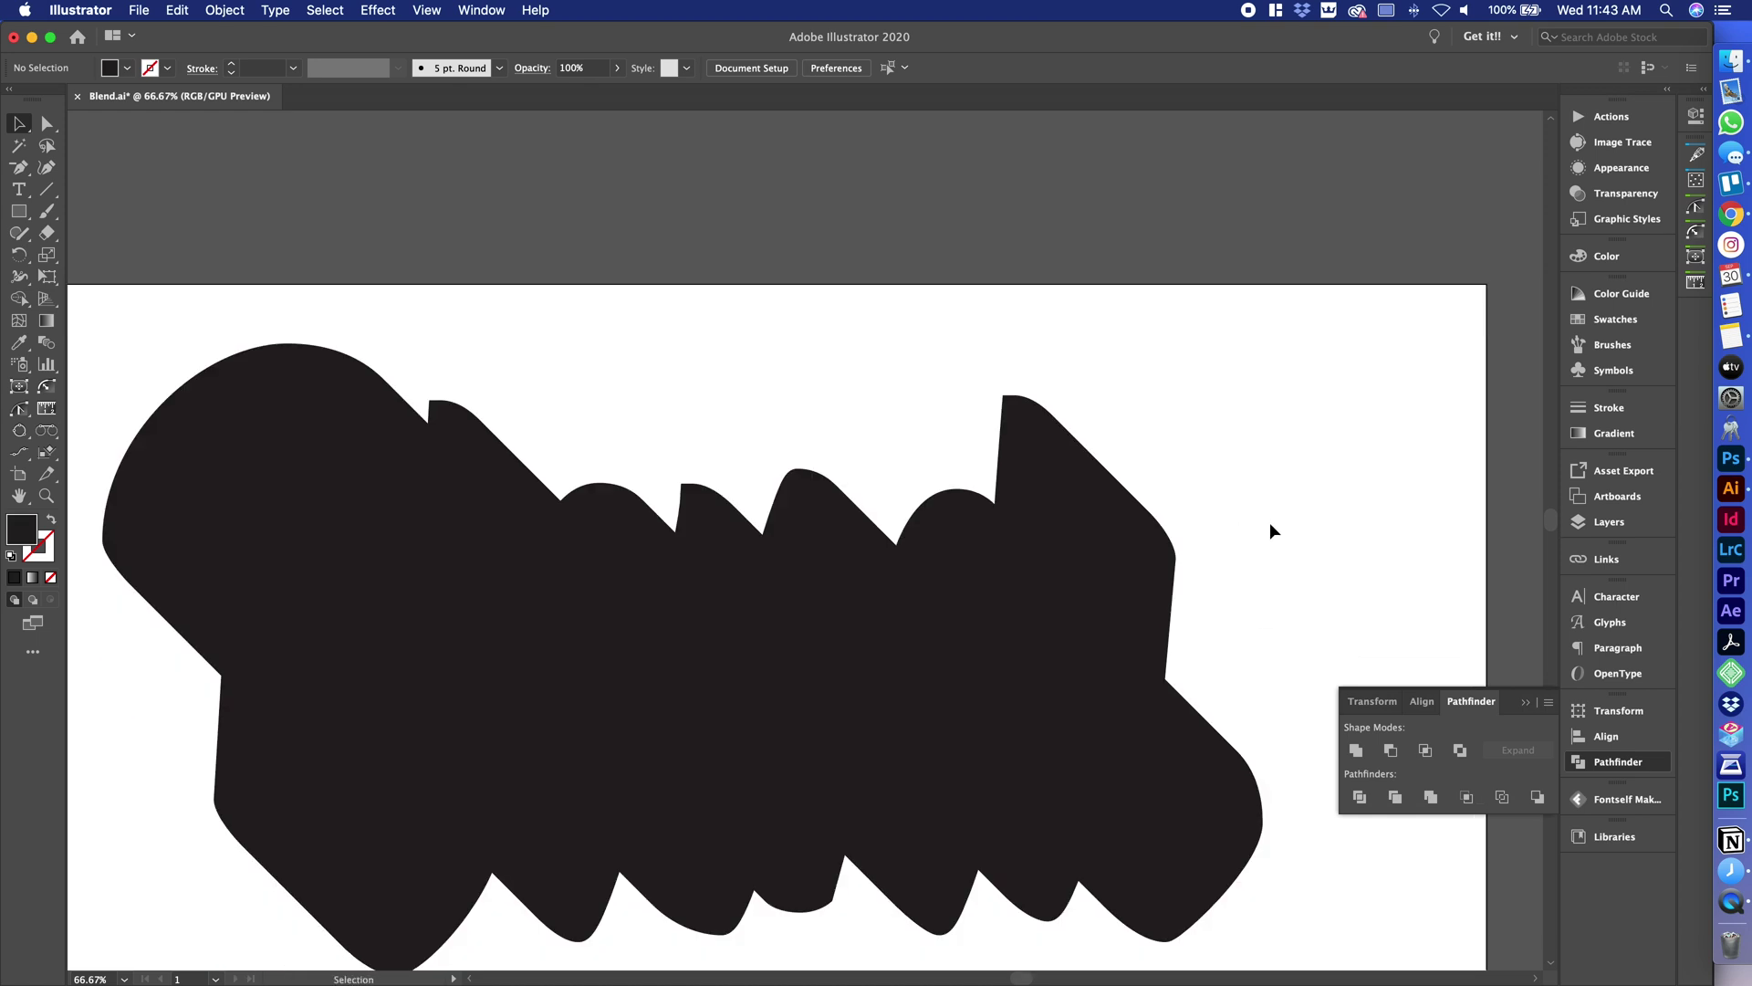
left_click(1162, 539)
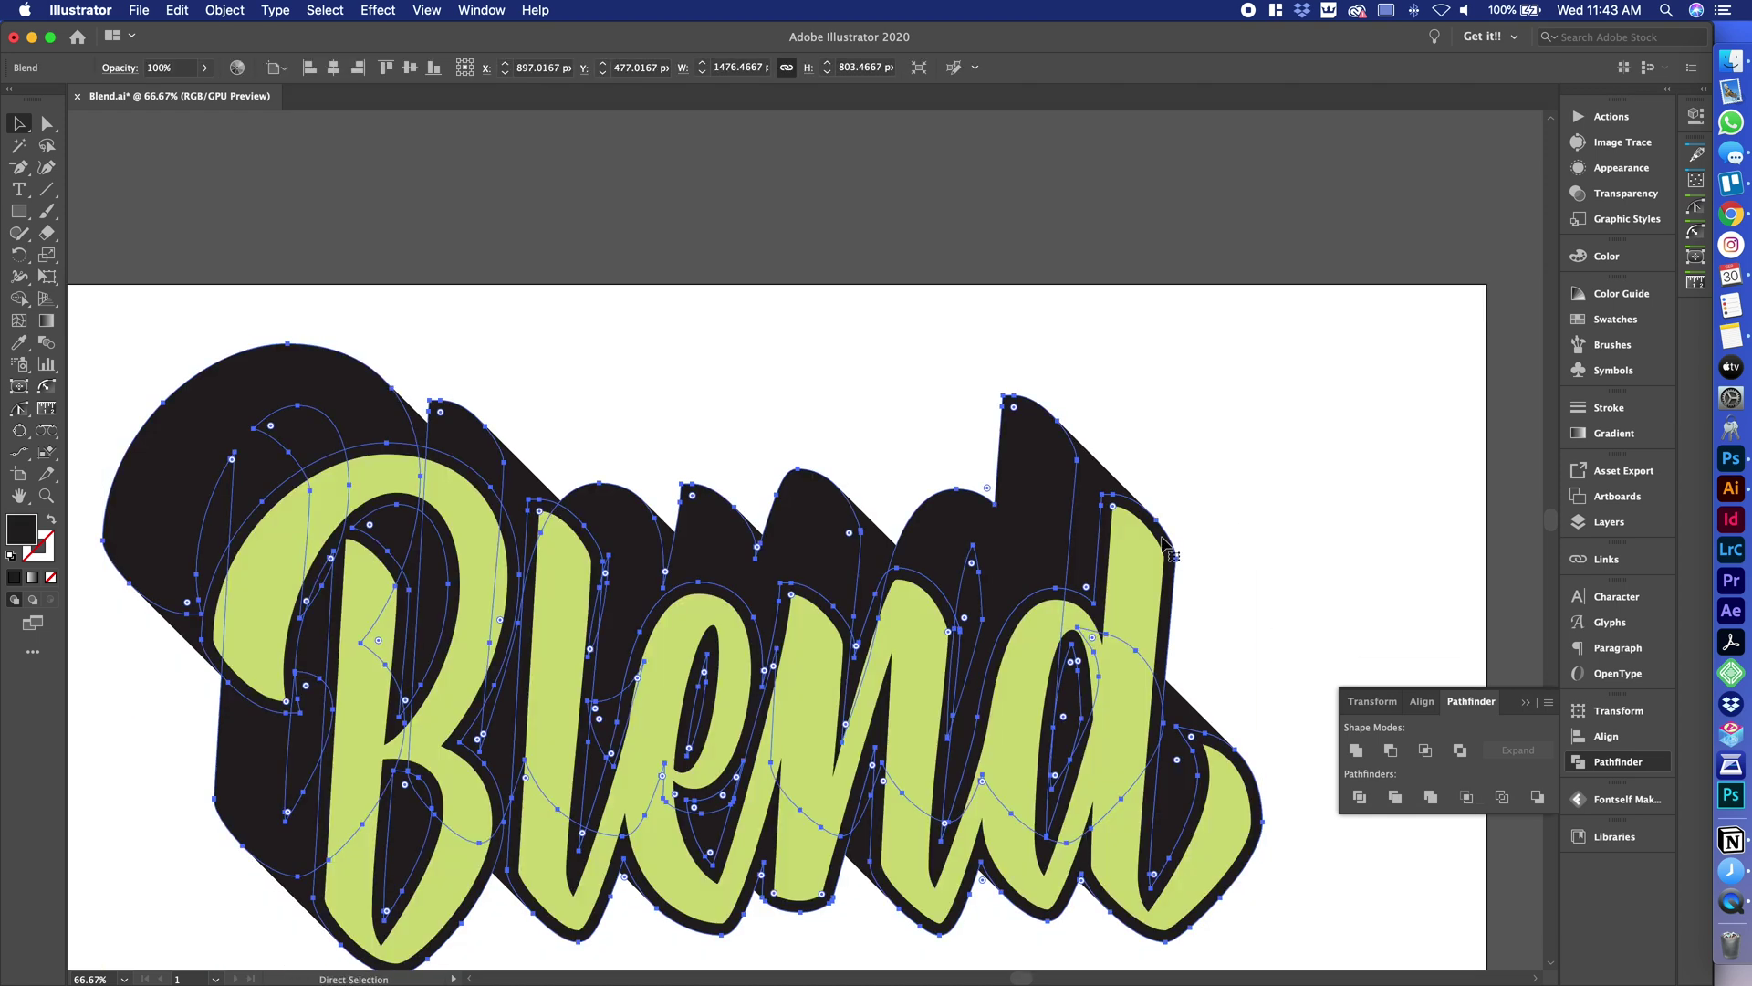
left_click(1349, 466)
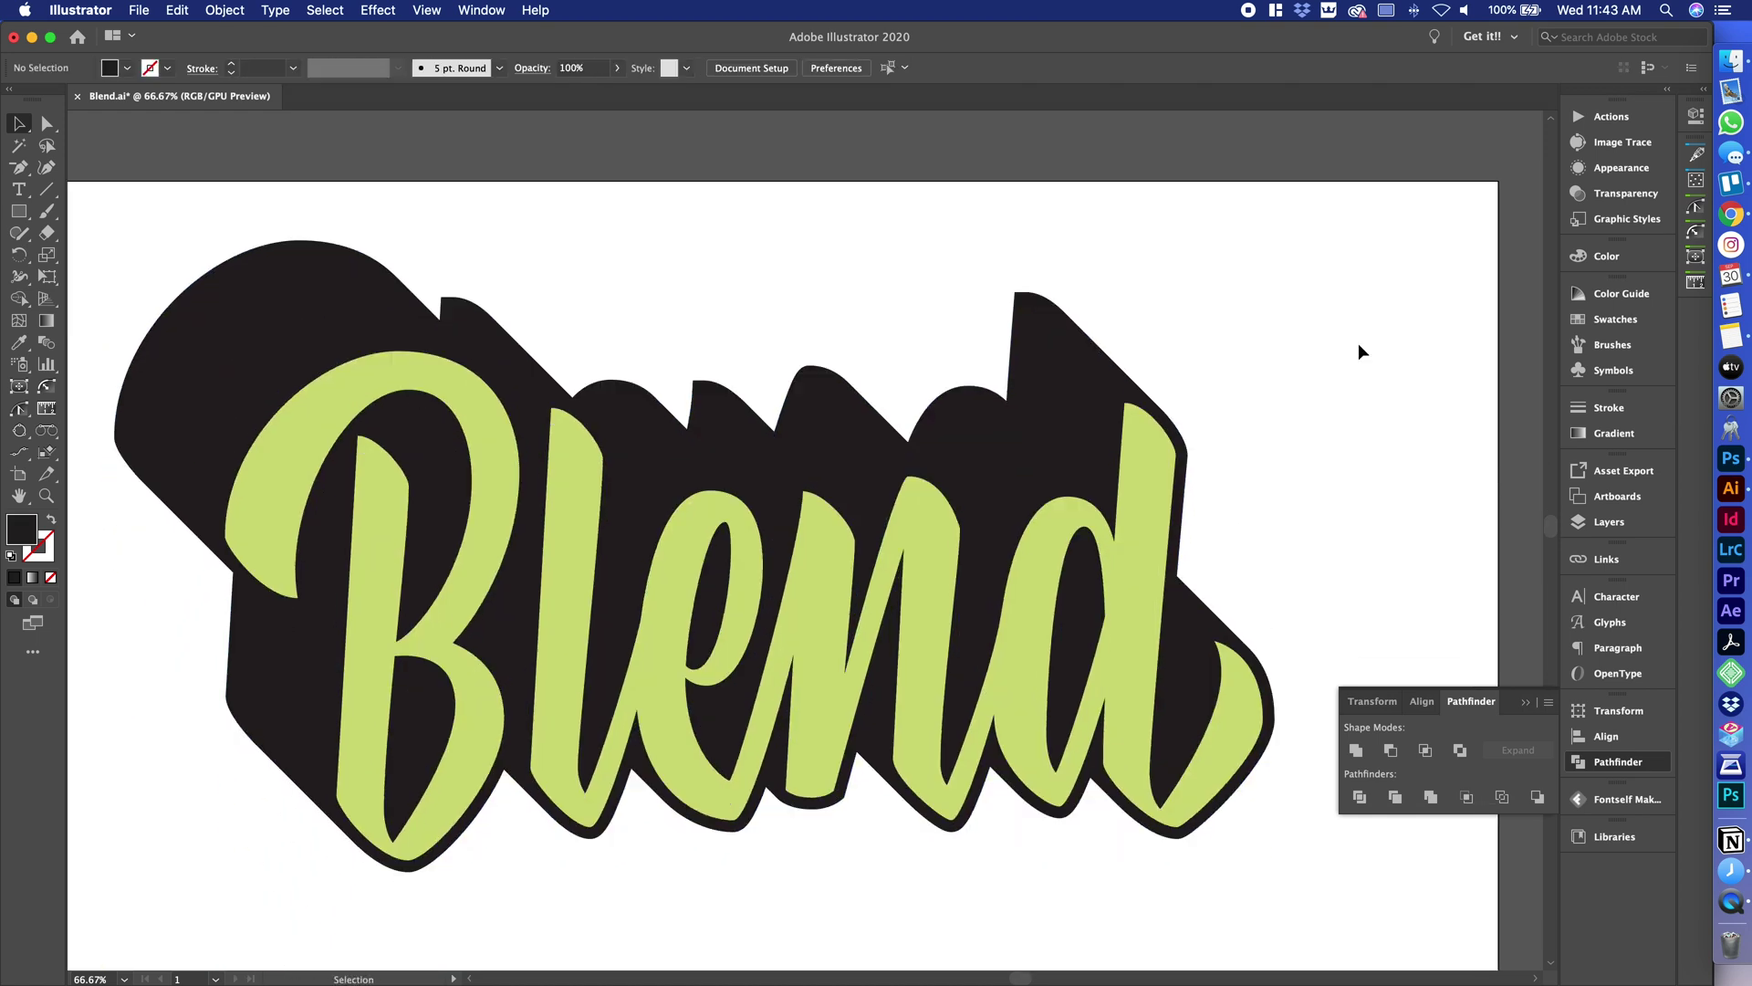
key("super+minus")
left_click_drag(1372, 380, 1296, 426)
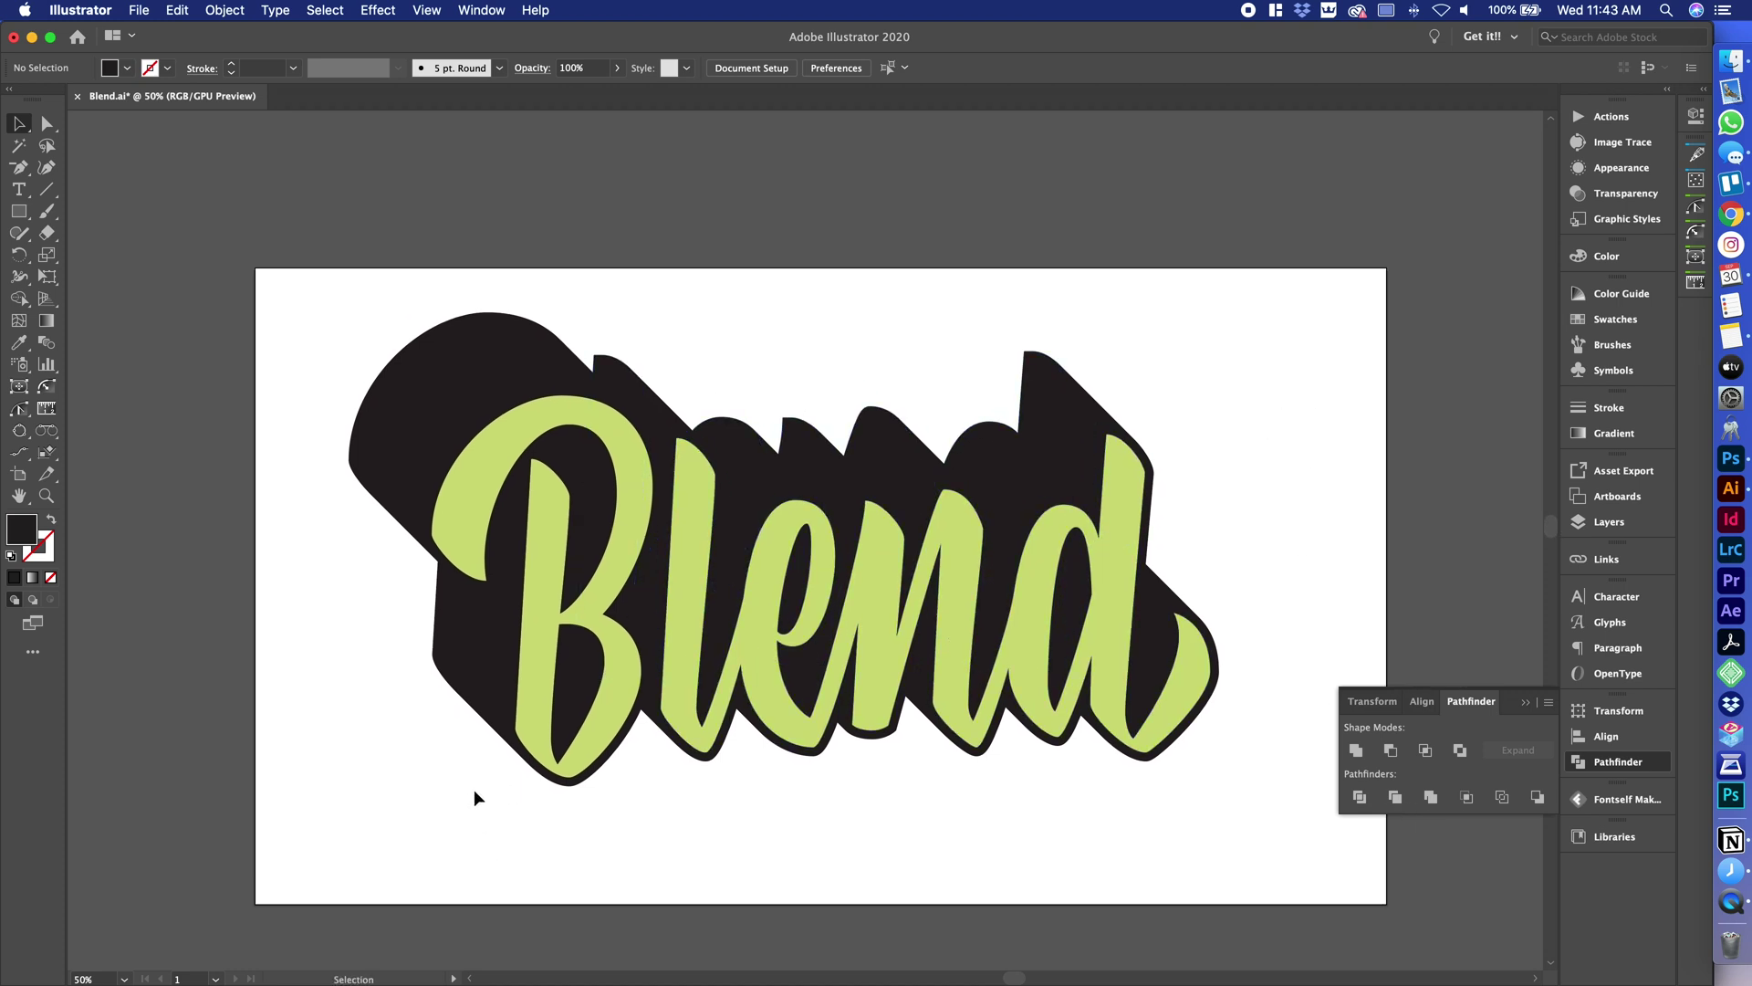
left_click_drag(465, 789, 1232, 780)
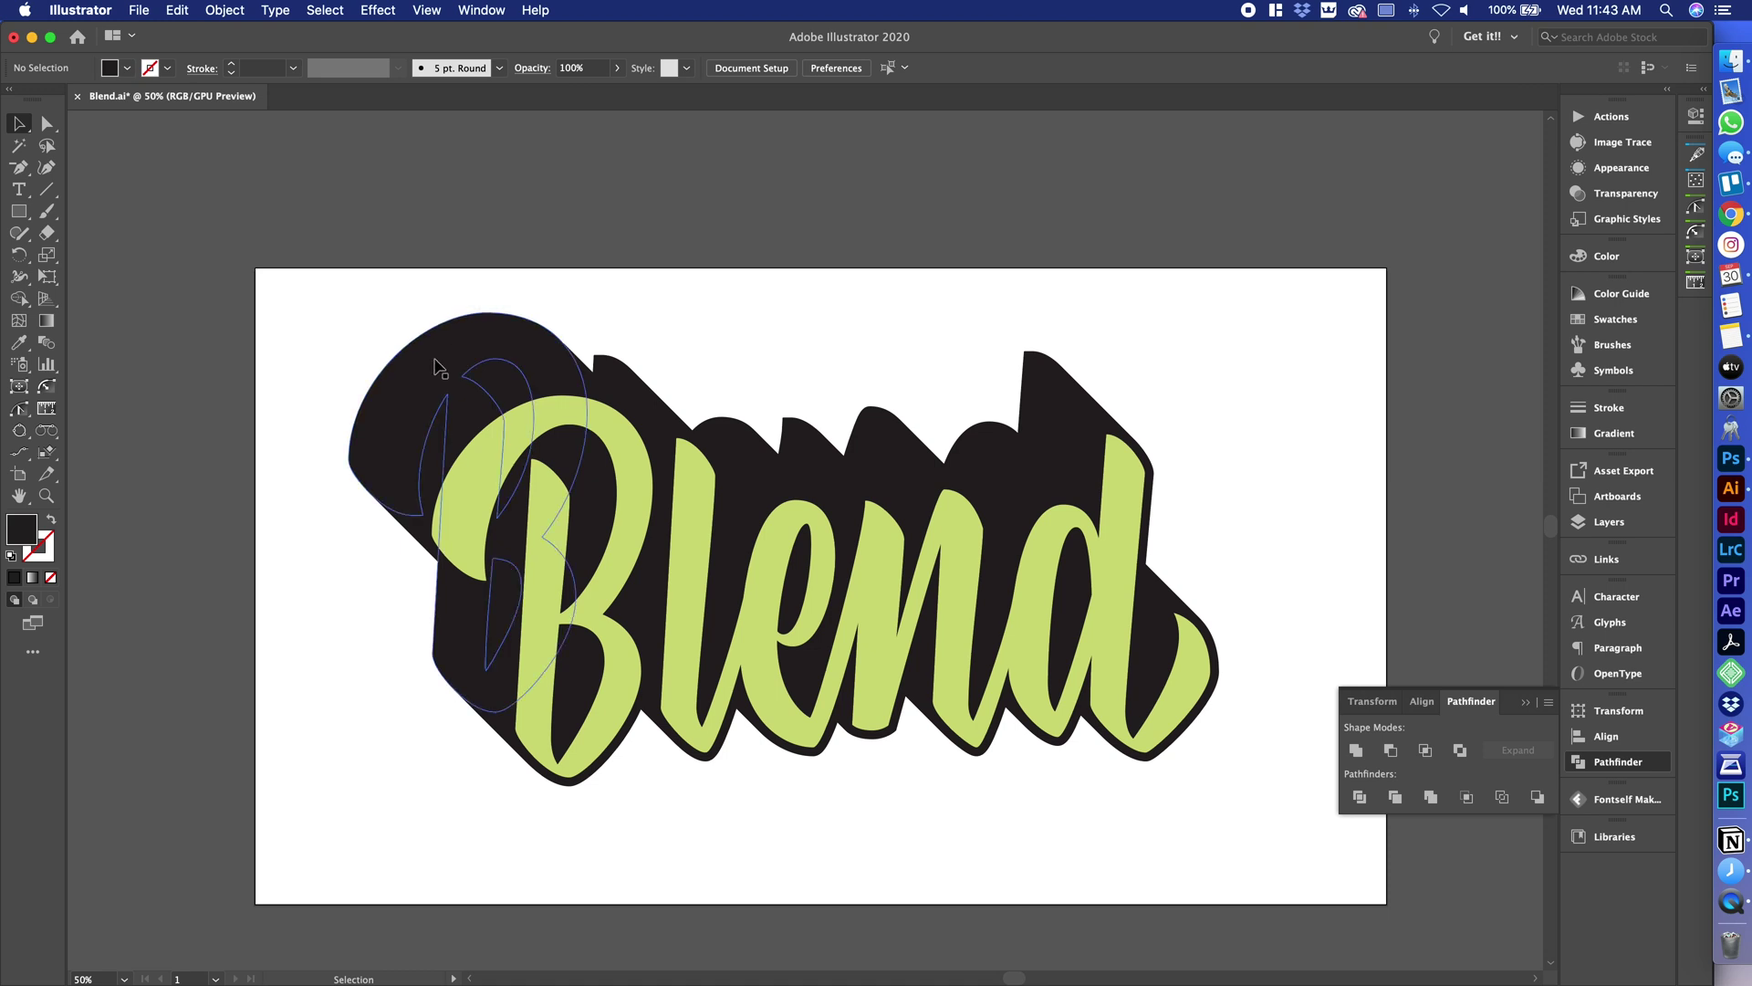
- Enter the blend group and select its end shape
double_click(440, 367)
left_click(462, 375)
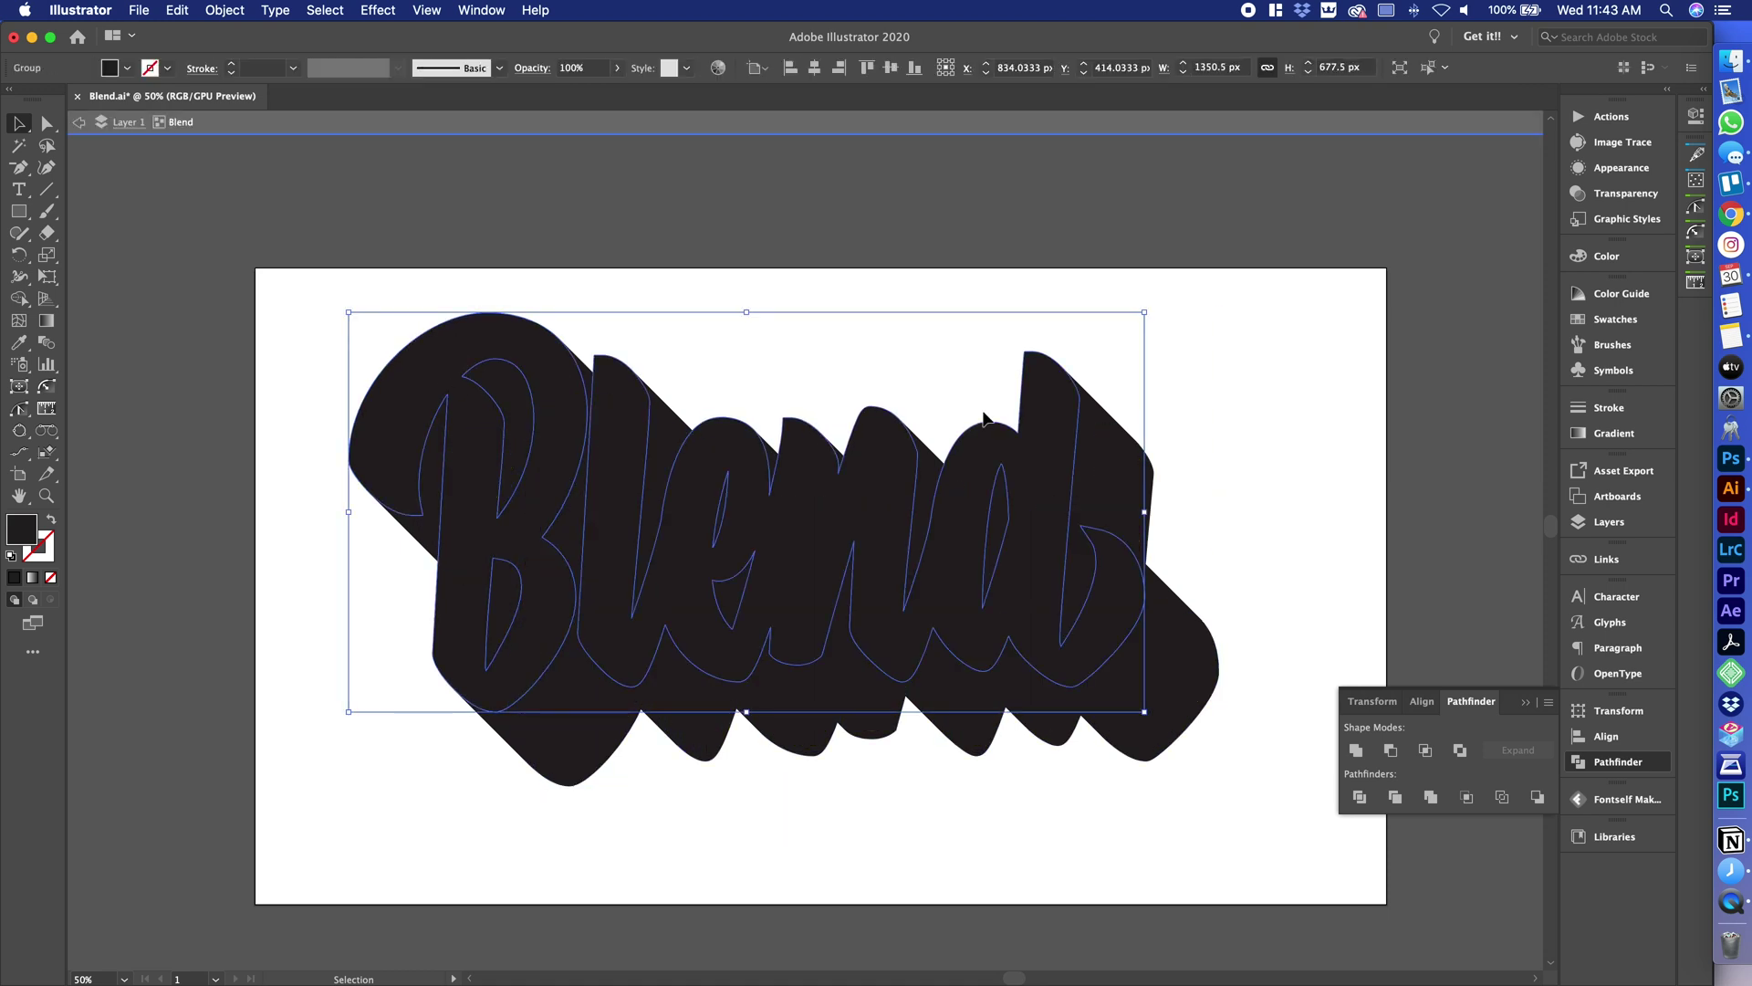
key("Escape")
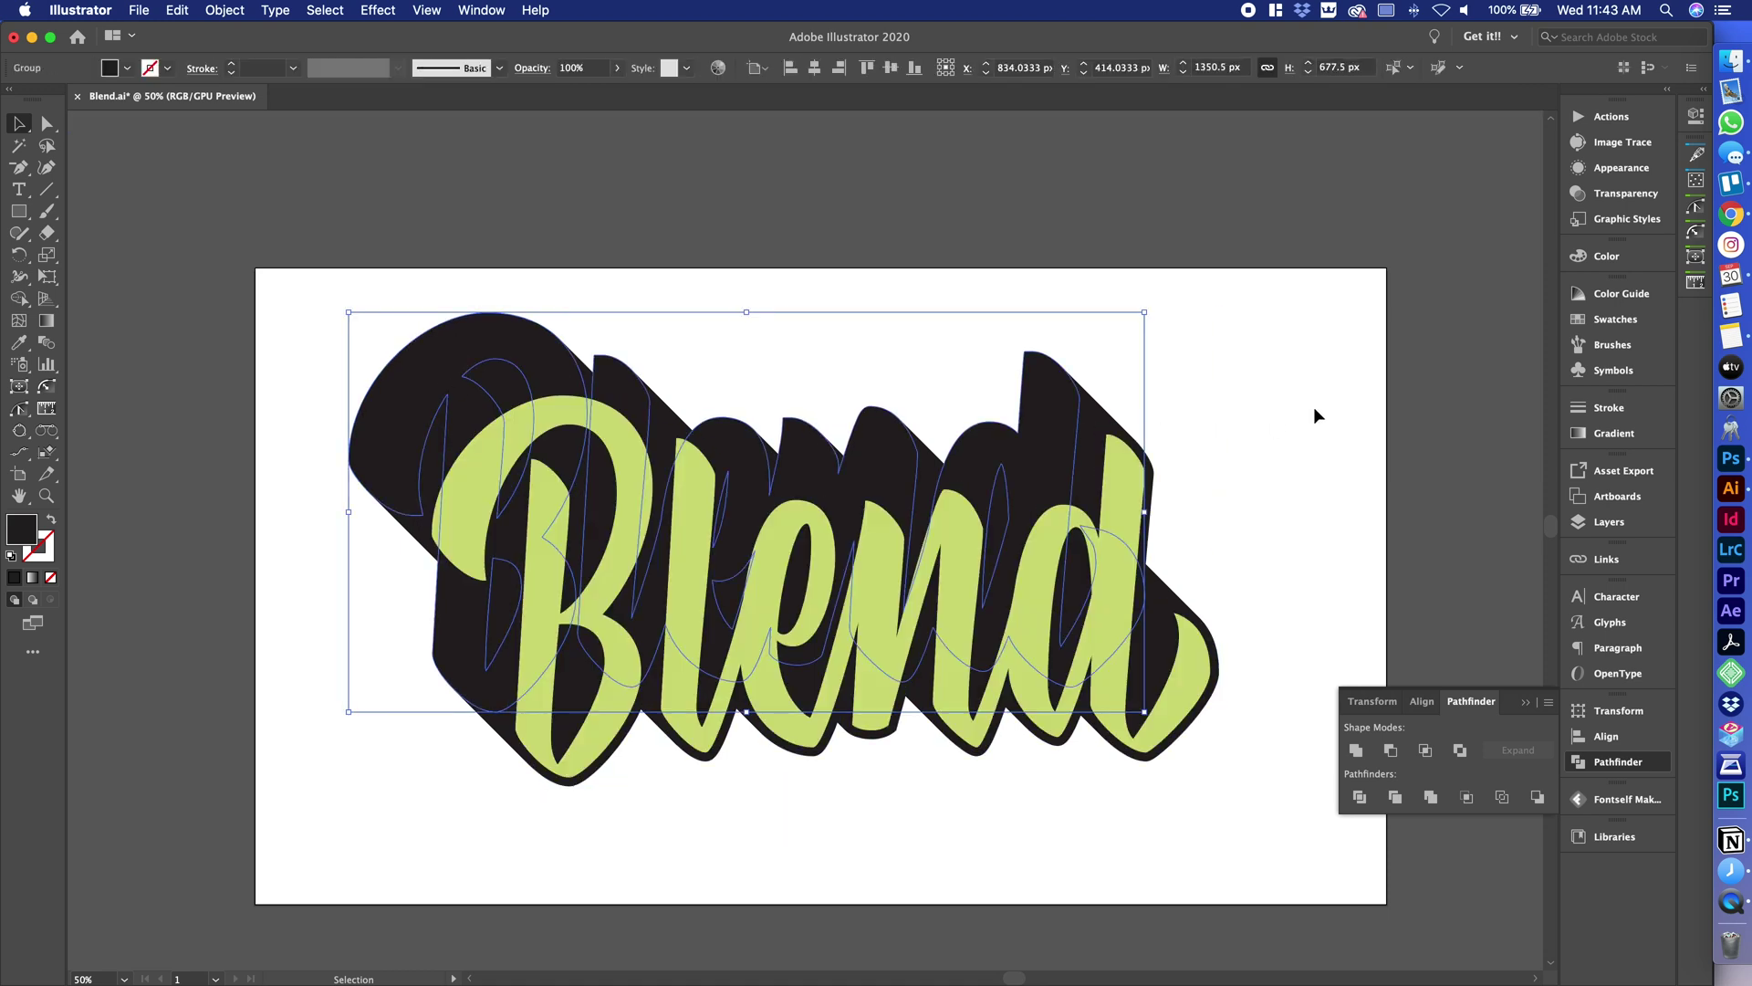
- Nudge the end shape down and right with Shift+arrows to extend the shadow, then deselect
key("shift+Down")
key("shift+Down")
key("shift+Down")
key("shift+Down")
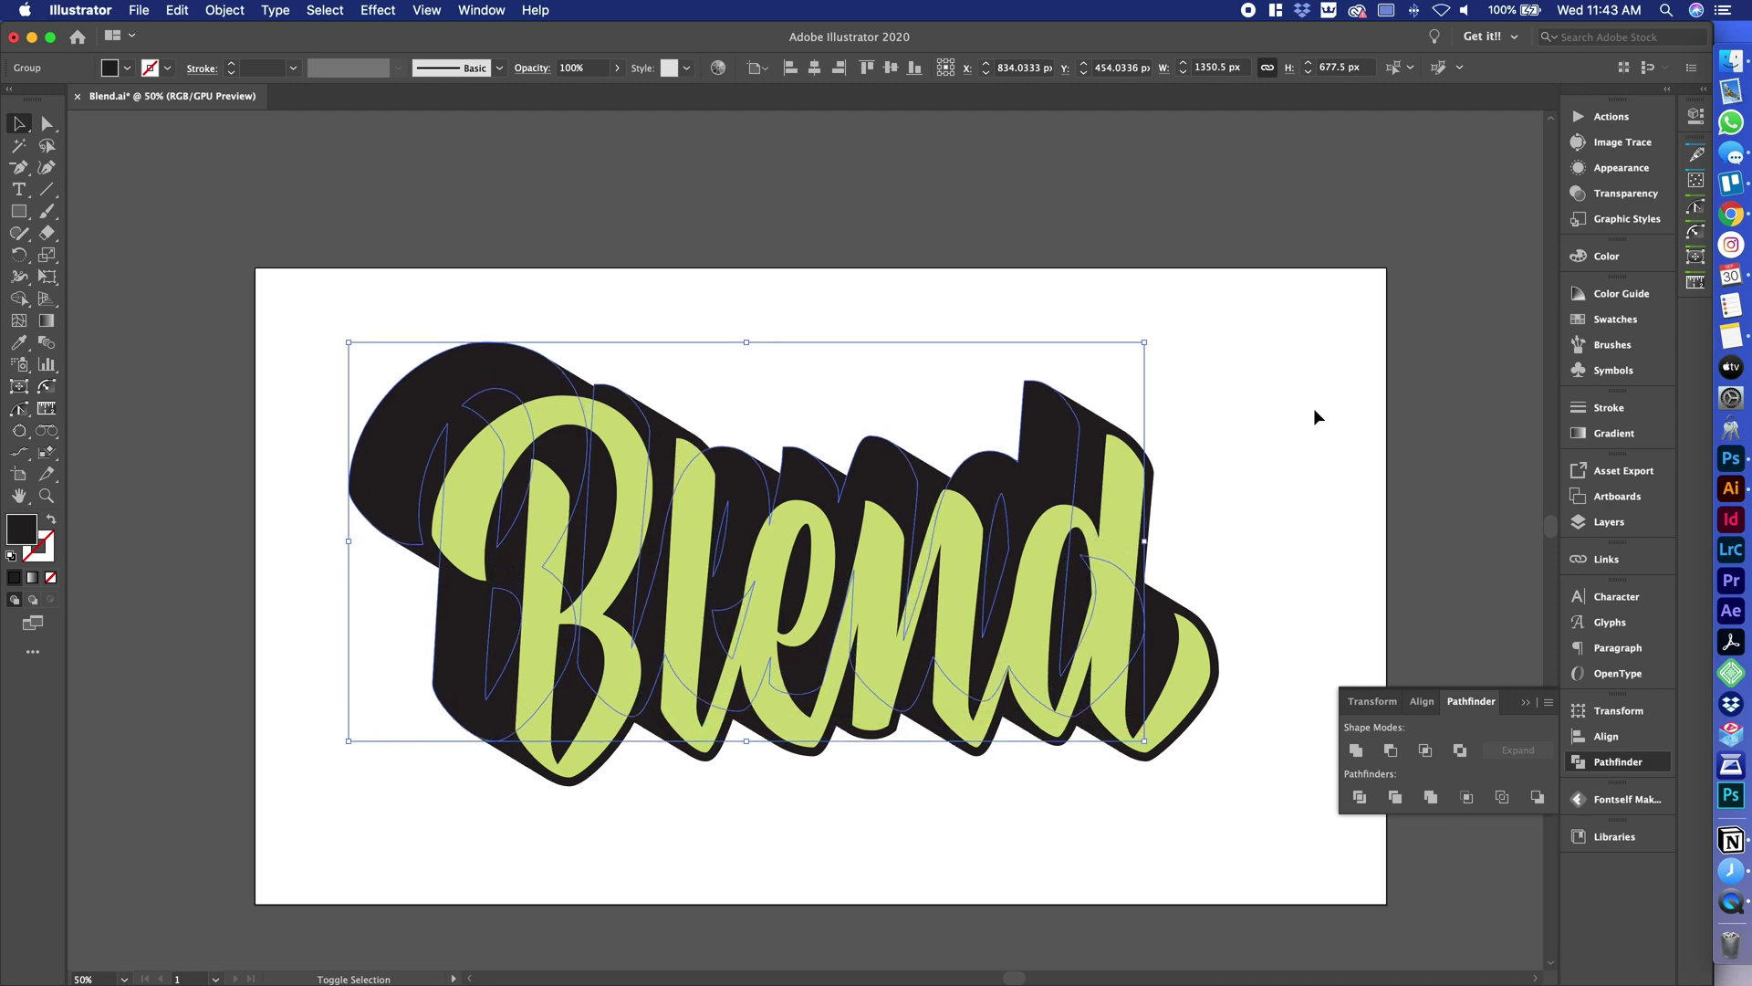
key("shift+Down")
key("shift+Down")
key("shift+Down")
key("shift+Down")
key("shift+Down")
key("shift+Down")
key("shift+Down")
key("shift+Down")
key("shift+Down")
key("shift+Down")
key("shift+Down")
key("shift+Down")
key("shift+Down")
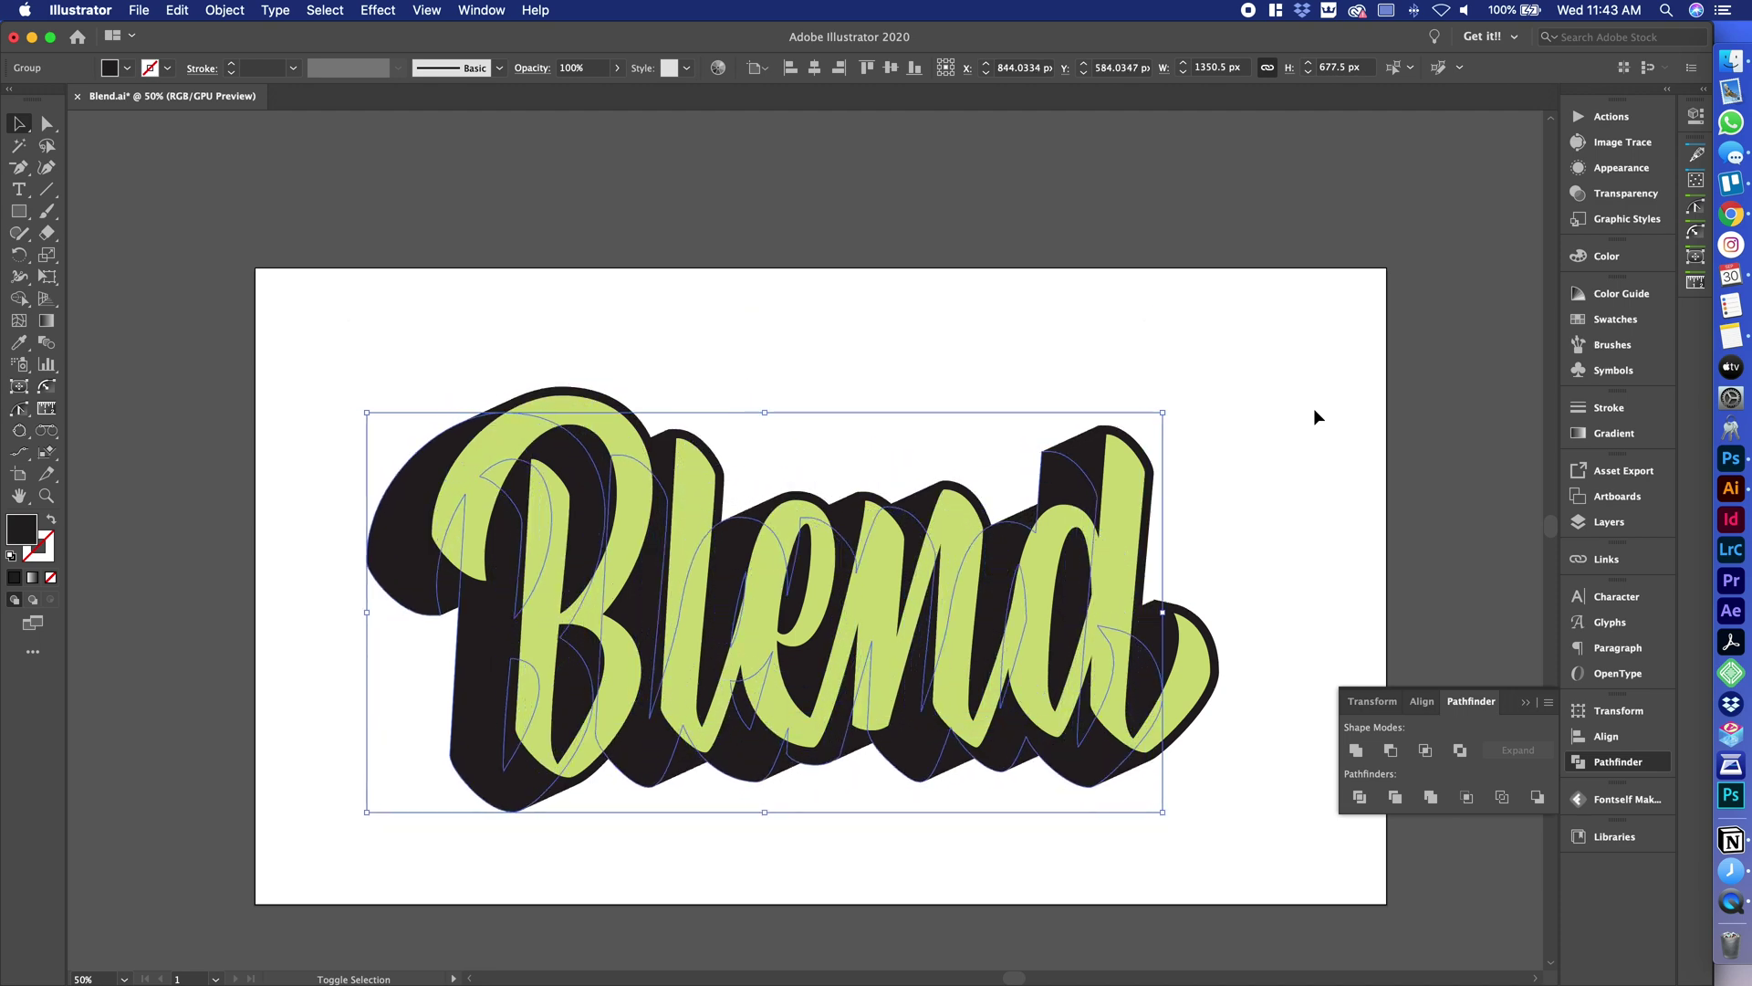
key("shift+Right")
key("shift+Right")
key("shift+Right")
key("shift+Right")
key("shift+Right")
key("shift+Right")
key("shift+Right")
key("shift+Right")
key("shift+Right")
key("shift+Right")
key("shift+Right")
key("shift+Right")
key("shift+Right")
key("shift+Right")
key("shift+Right")
key("shift+Right")
key("shift+Right")
key("shift+Right")
key("shift+Right")
key("shift+Right")
key("shift+Right")
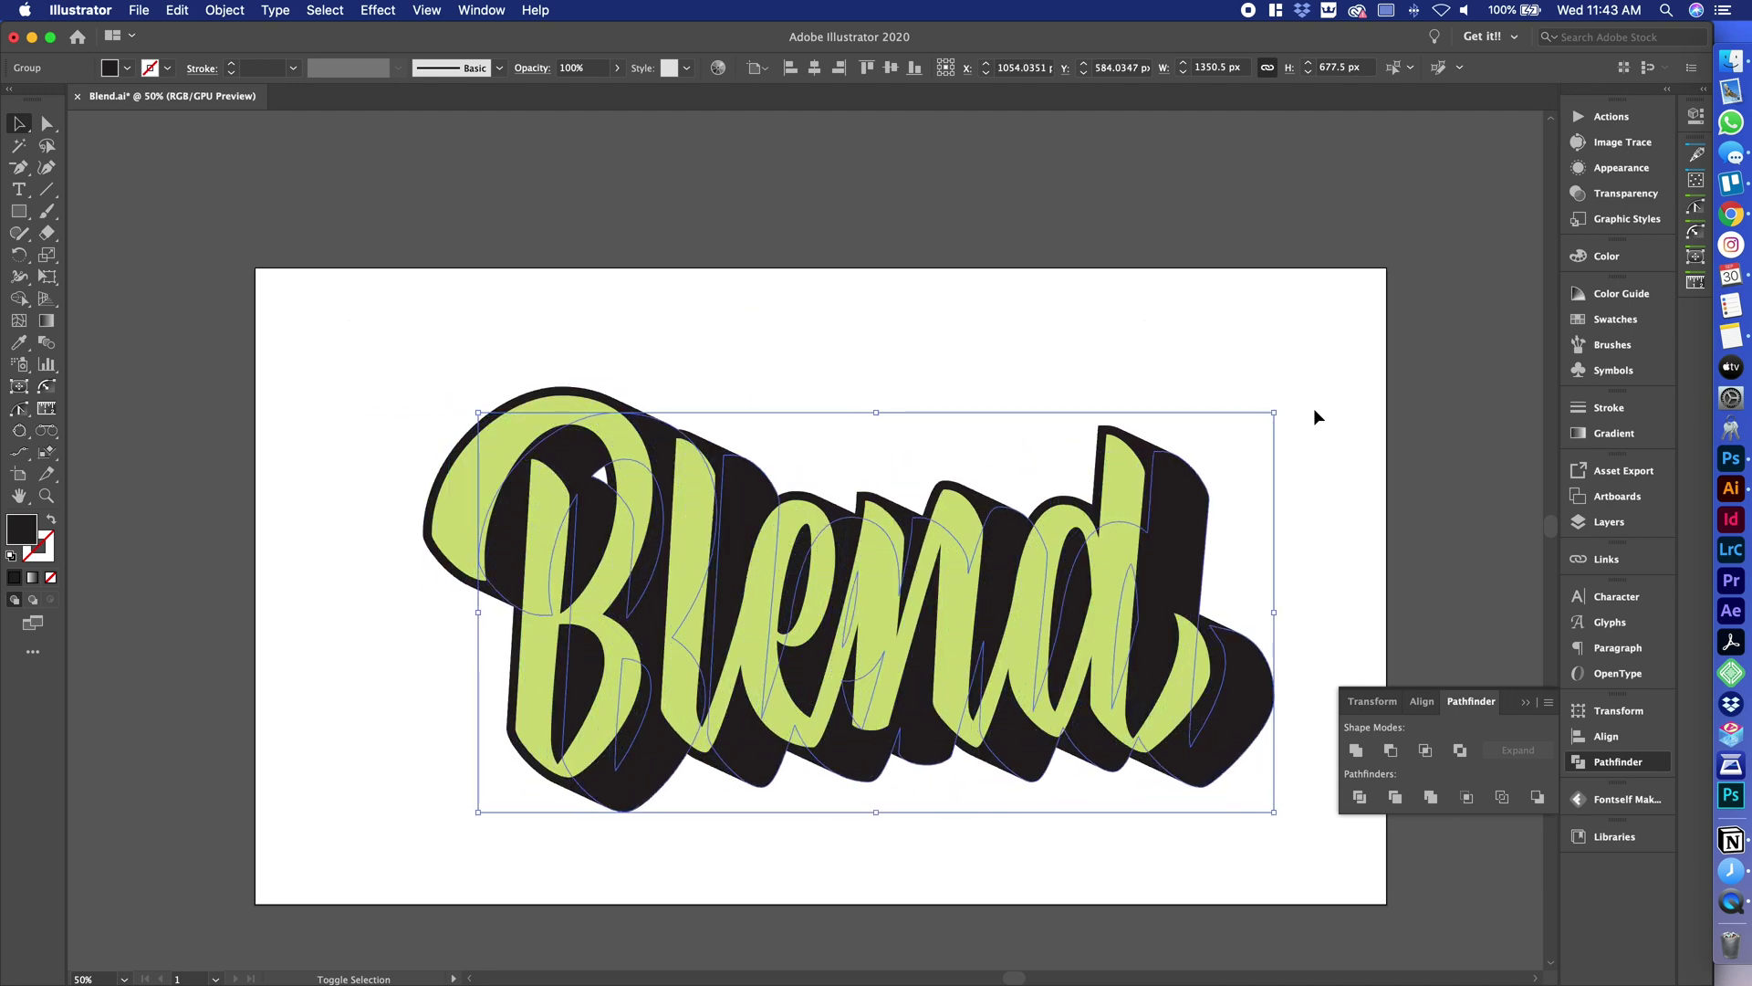
key("shift+Right")
key("shift+Right")
key("shift+Right")
key("shift+Down")
key("shift+Down")
key("shift+Down")
key("shift+Down")
key("shift+Down")
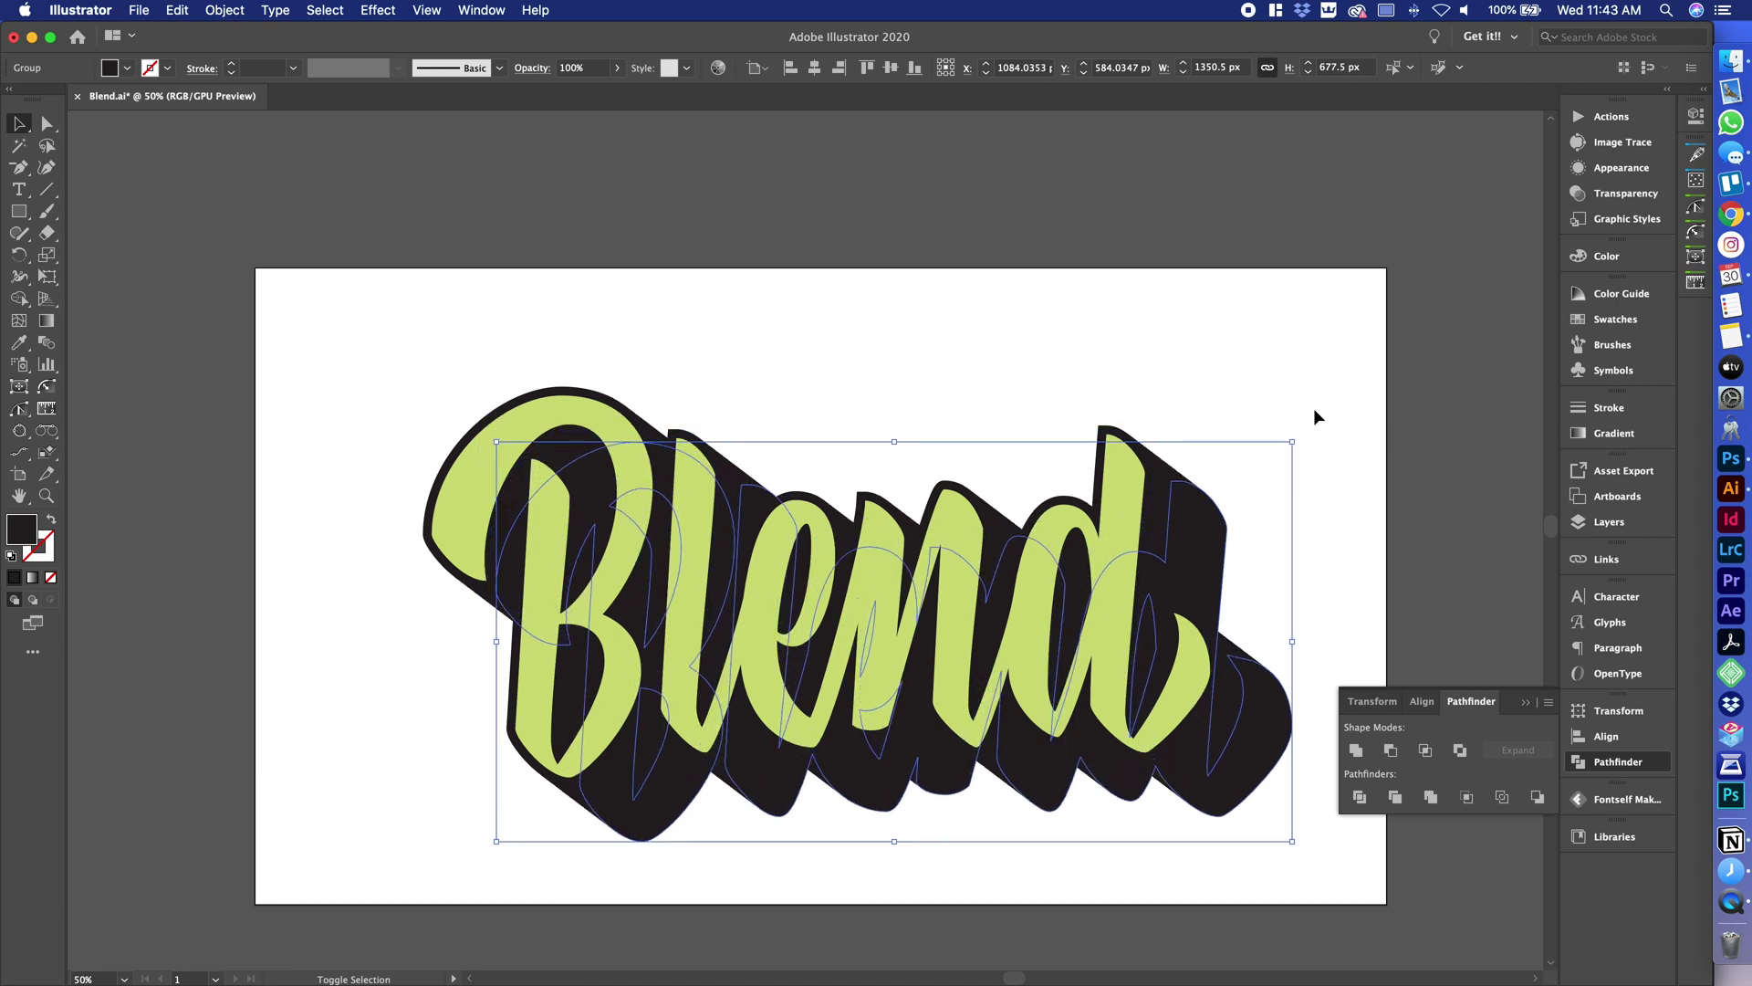
key("shift+Down")
key("shift+Down")
key("shift+Down")
key("shift+Right")
key("shift+Down")
key("shift+Down")
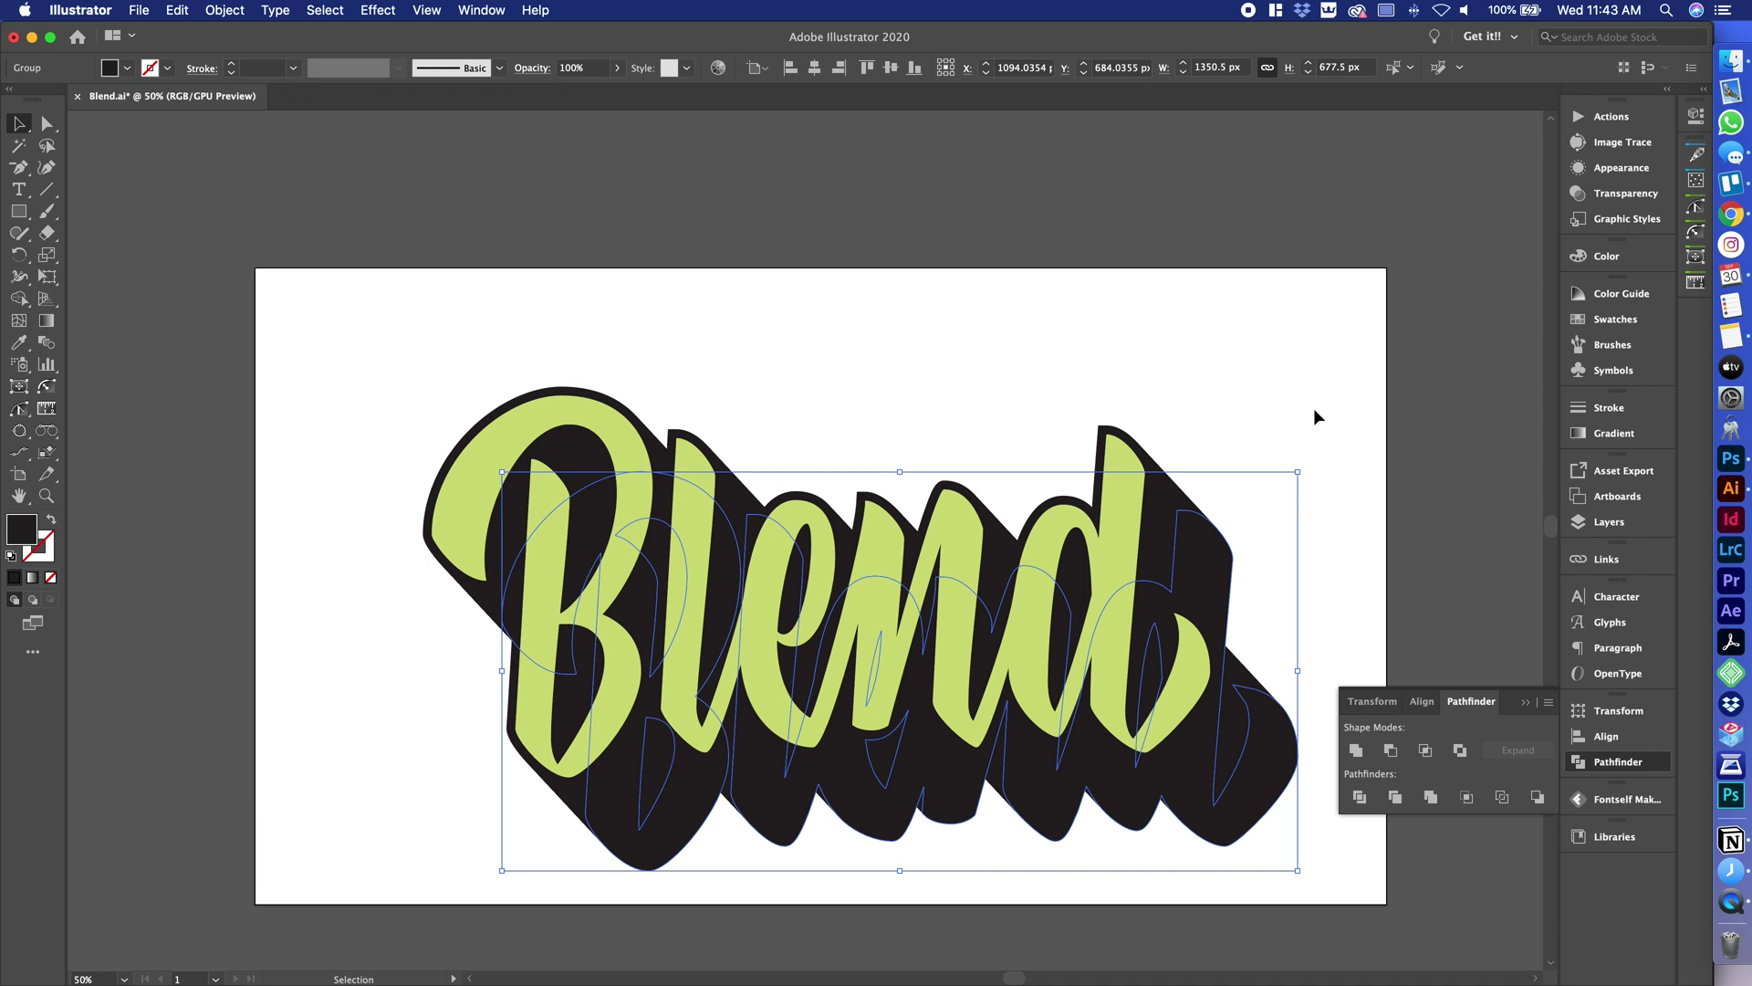
left_click(1312, 415)
scroll(1278, 393, "right", 2)
scroll(1277, 392, "down", 1)
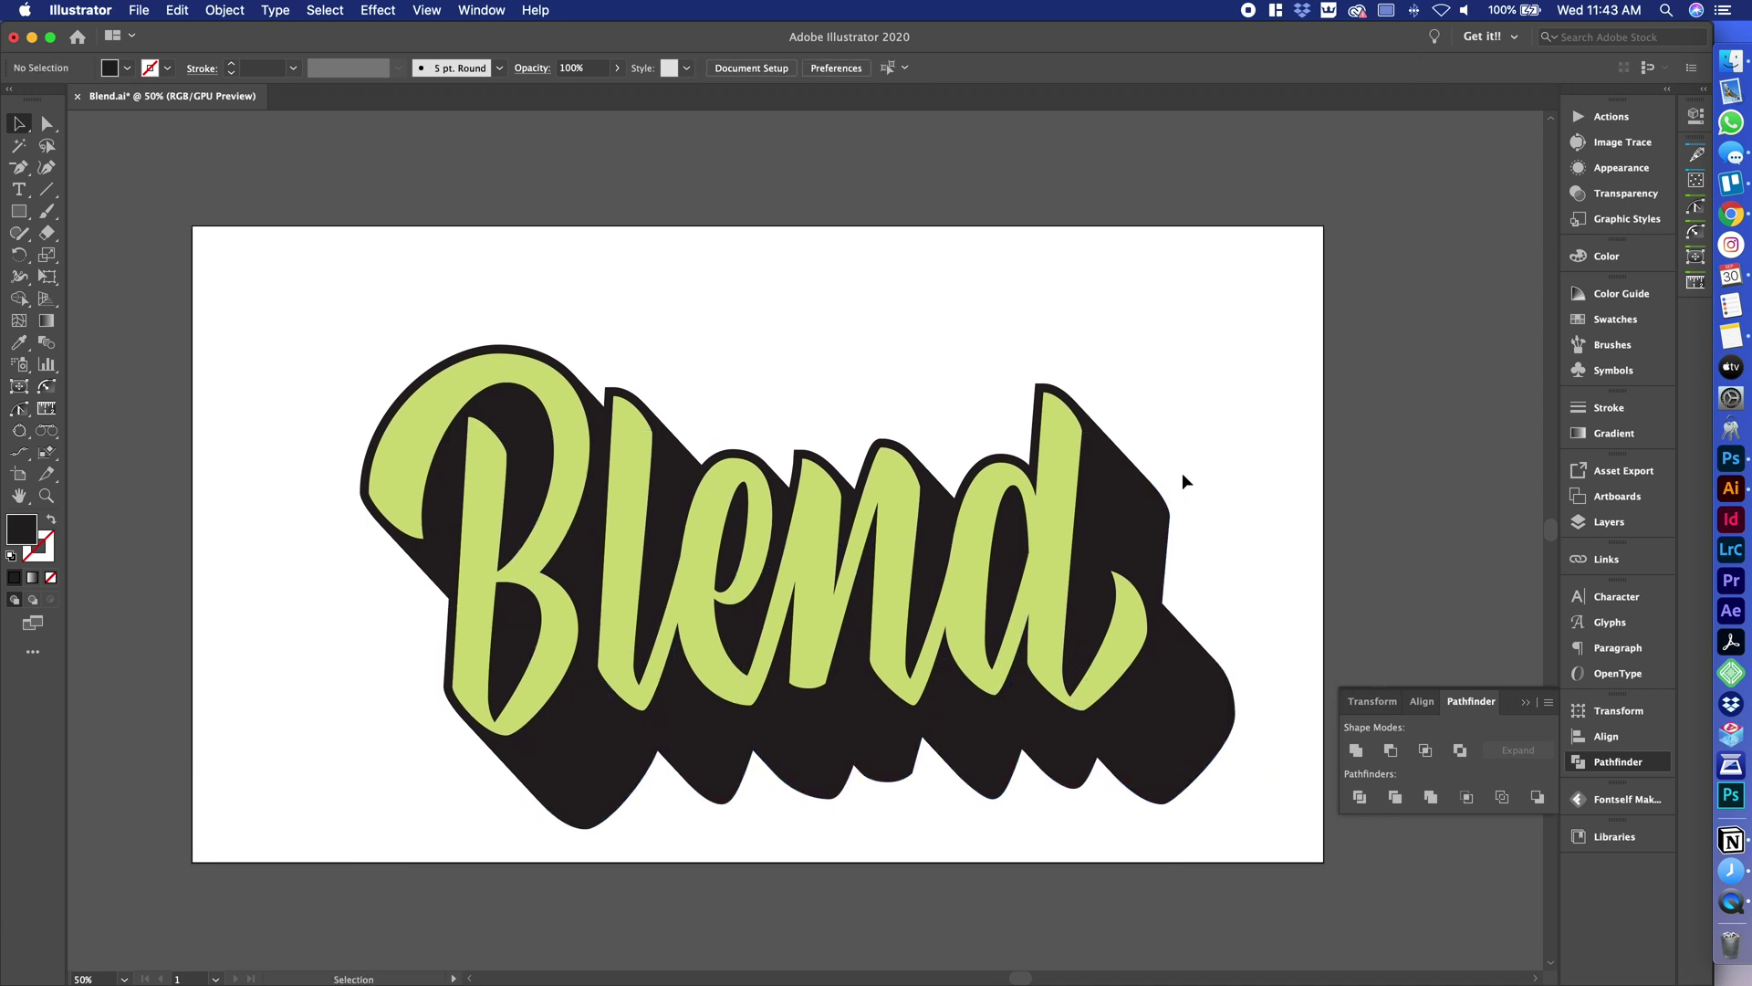